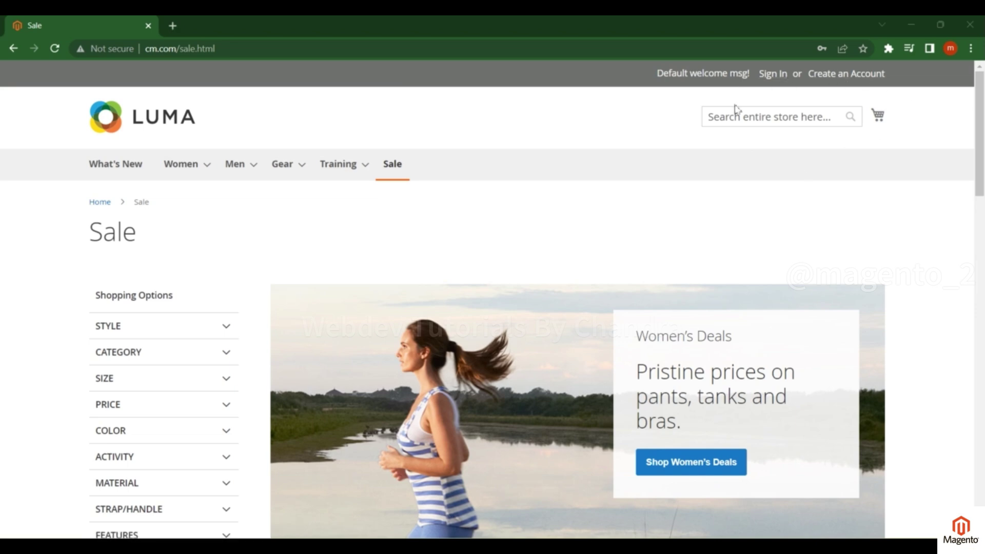
# Go from the Sale page to the Customer Login page using the header Sign In link
pyautogui.click(776, 80)
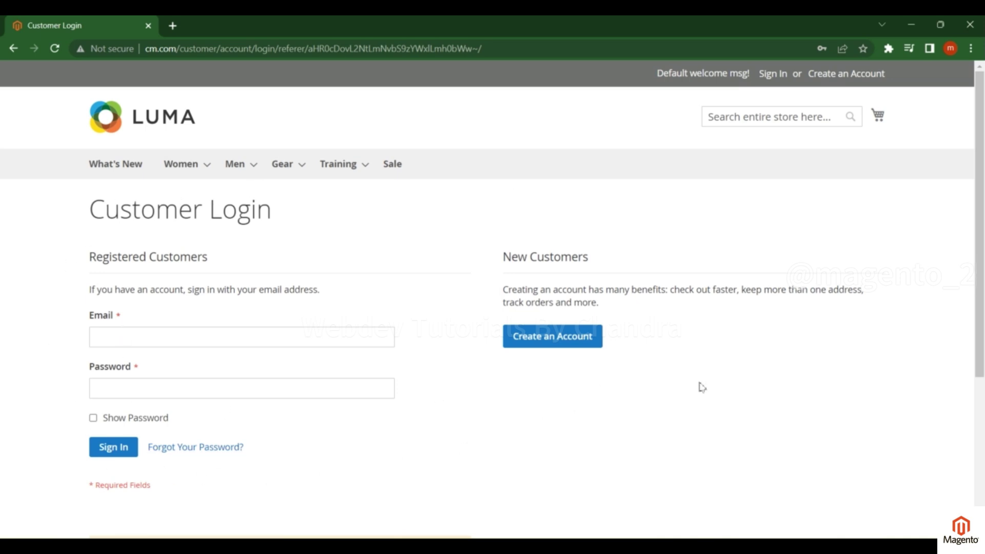
# Begin a new customer account, enter the first and last name, and tick Sign Up for Newsletter
pyautogui.click(551, 342)
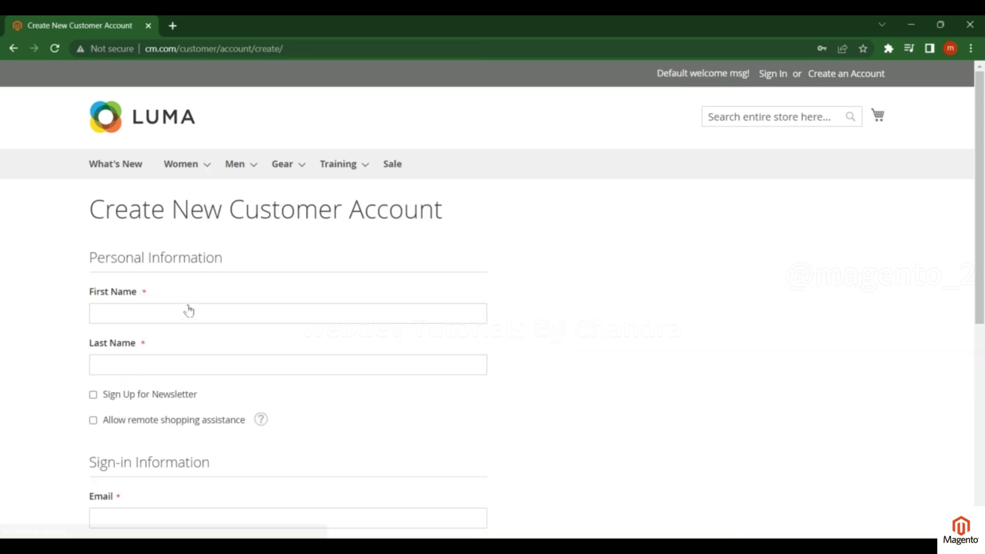
pyautogui.click(195, 310)
pyautogui.write('test')
pyautogui.press('Tab')
pyautogui.write('test')
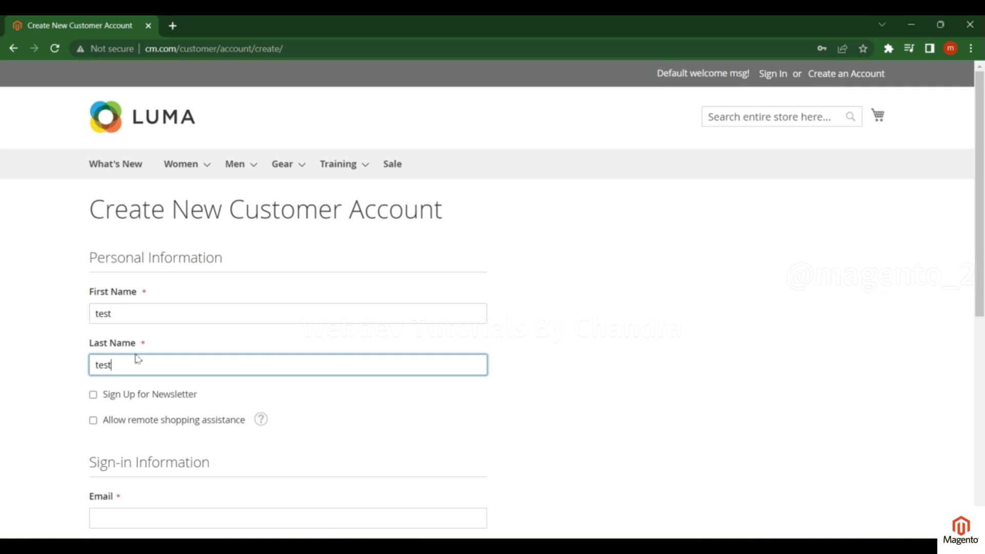
pyautogui.press('Tab')
pyautogui.press('Tab')
pyautogui.press('Tab')
pyautogui.press('Tab')
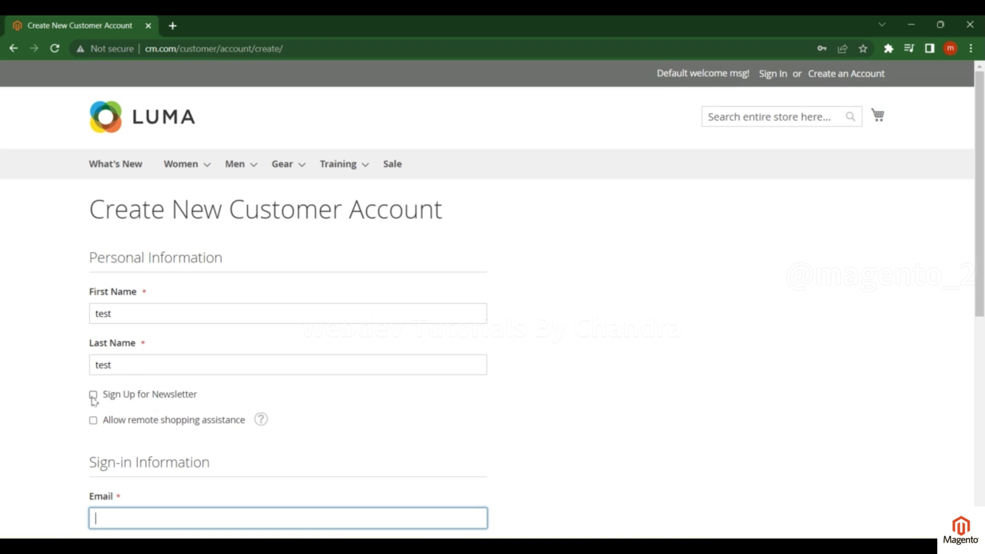
pyautogui.click(93, 396)
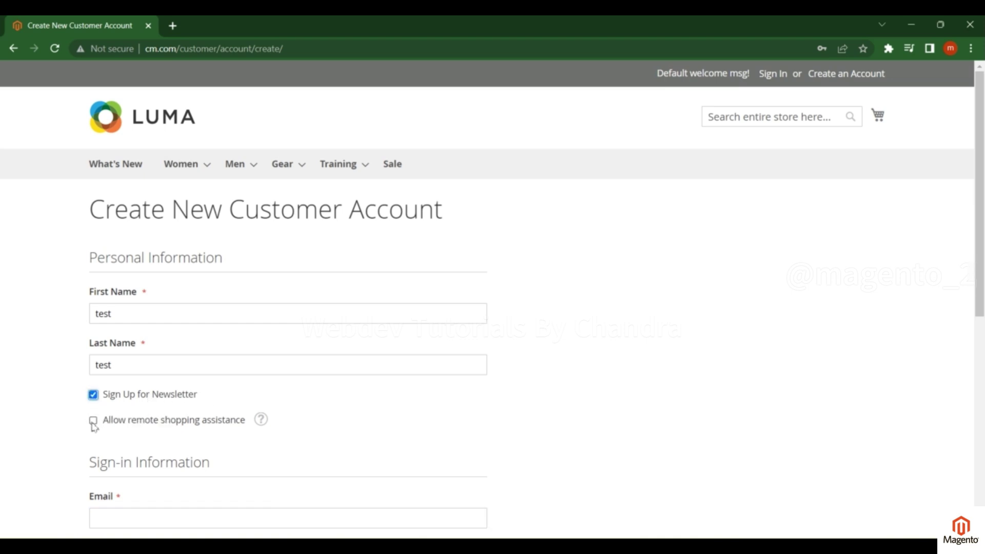
pyautogui.scroll(-4, 94, 429)
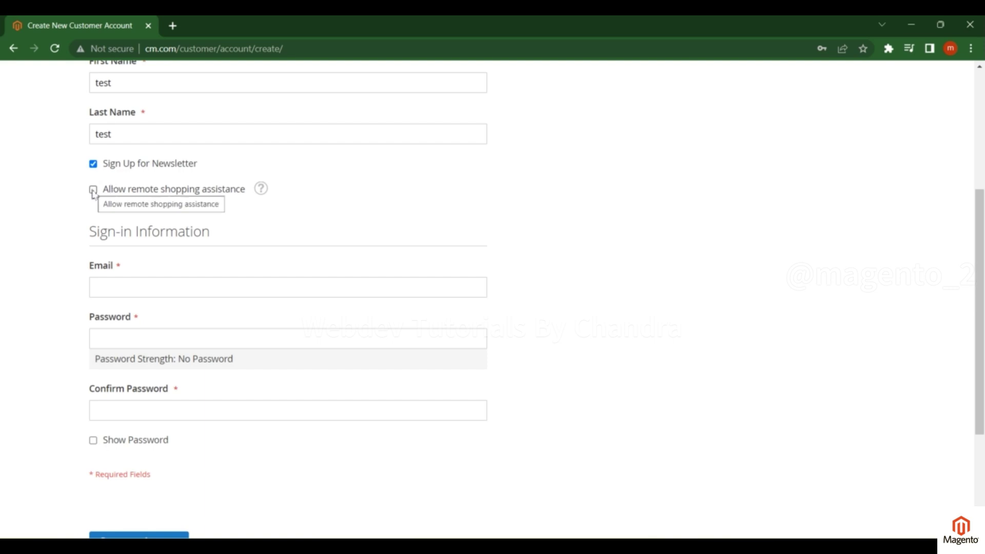
# Allow remote shopping assistance and enter the account's e-mail address
pyautogui.click(93, 191)
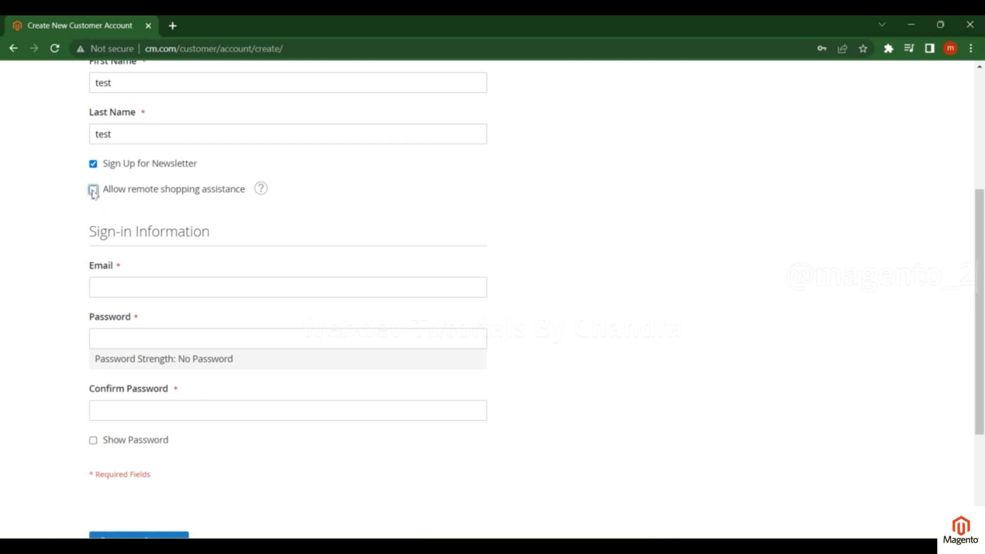
pyautogui.click(111, 287)
pyautogui.press('Tab')
# Set a strong account password, confirm it, and submit the registration
pyautogui.write('test@123')
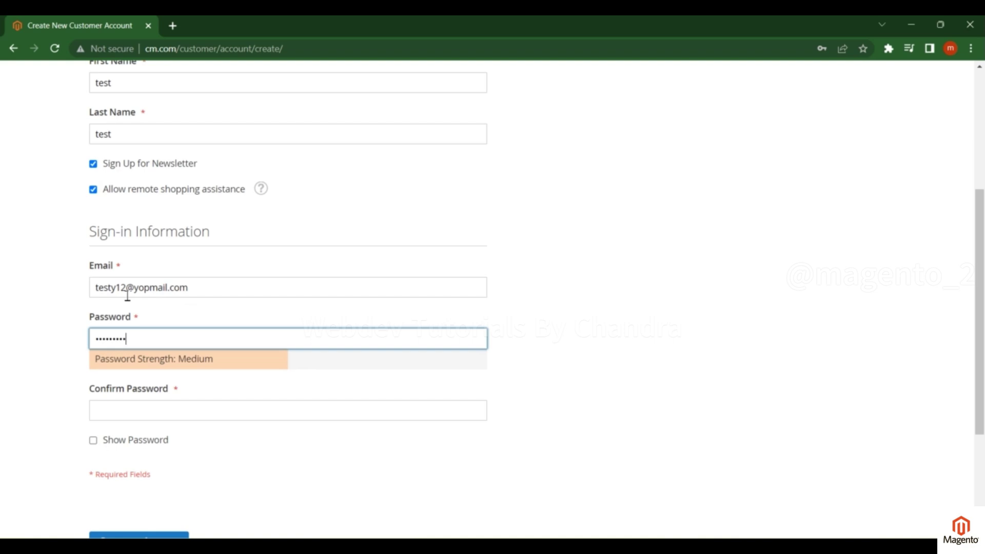
pyautogui.hotkey('ctrl', 'a')
pyautogui.write('test@12')
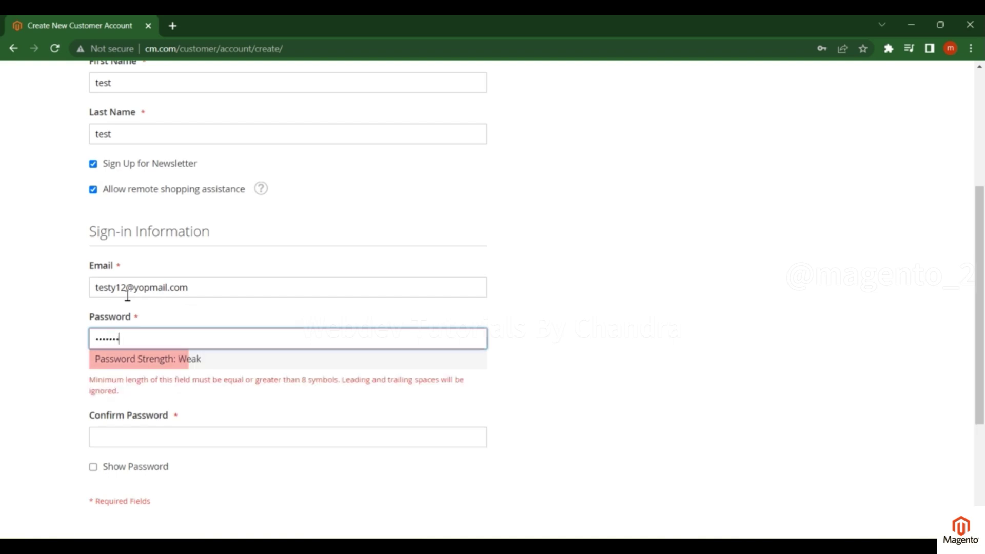
pyautogui.write('34')
pyautogui.press('Tab')
pyautogui.write('test@1234')
pyautogui.click(281, 499)
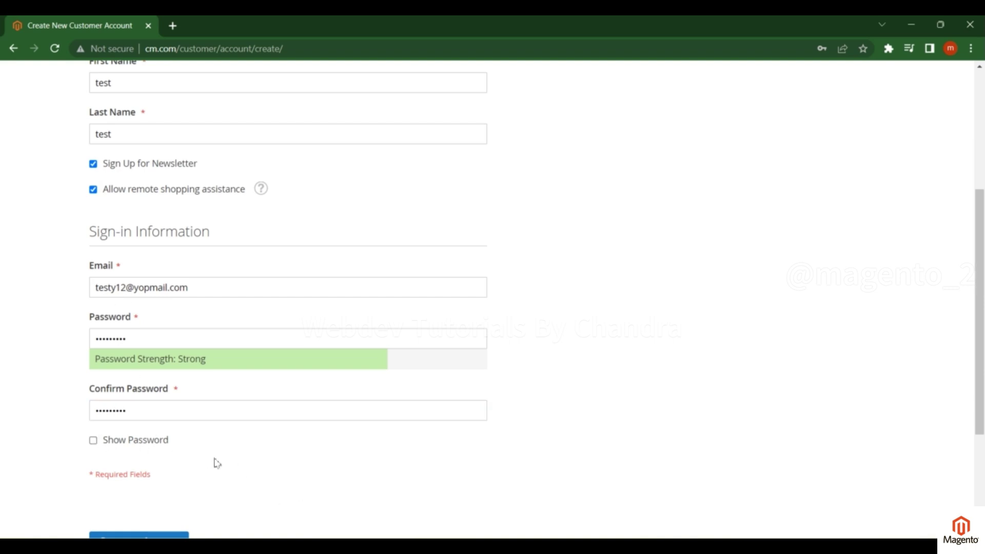
pyautogui.scroll(-1, 216, 463)
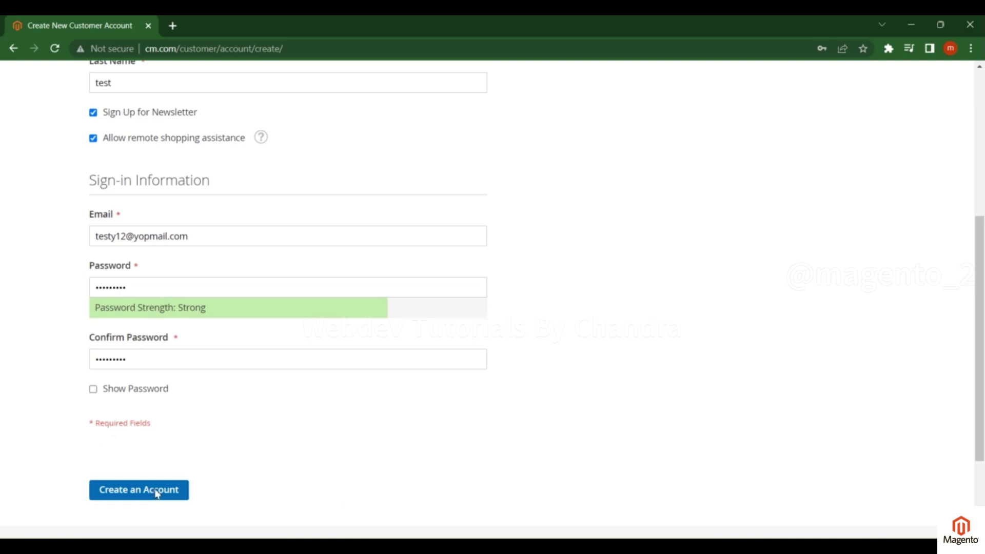
pyautogui.click(156, 491)
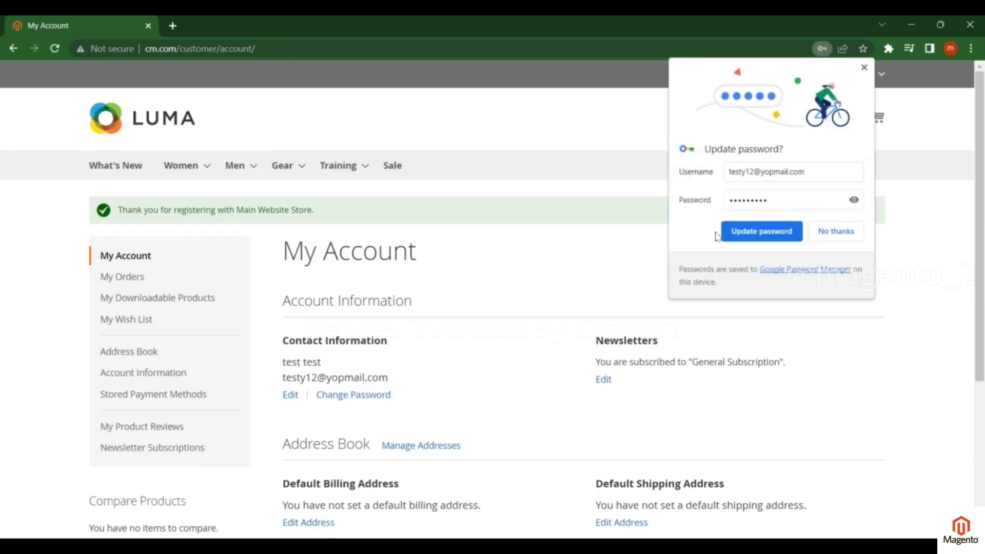
# Accept Chrome's password update and review the My Account page's registration thank-you message
pyautogui.click(761, 237)
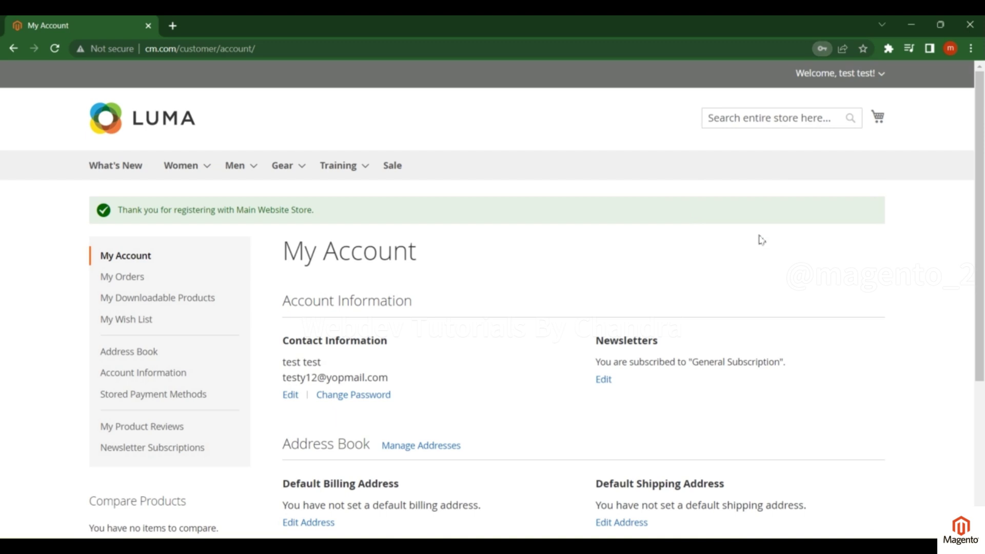
pyautogui.moveTo(978, 234); pyautogui.dragTo(979, 257)
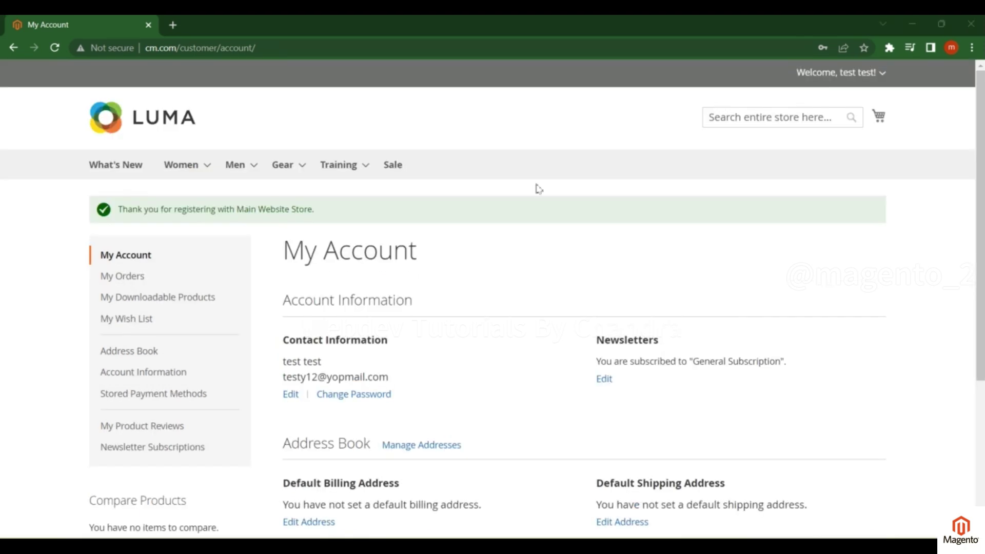
pyautogui.moveTo(346, 176)
pyautogui.scroll(-1, 882, 80)
pyautogui.scroll(1, 882, 80)
# Open My Wish List from the Welcome account menu, showing no items yet
pyautogui.click(882, 77)
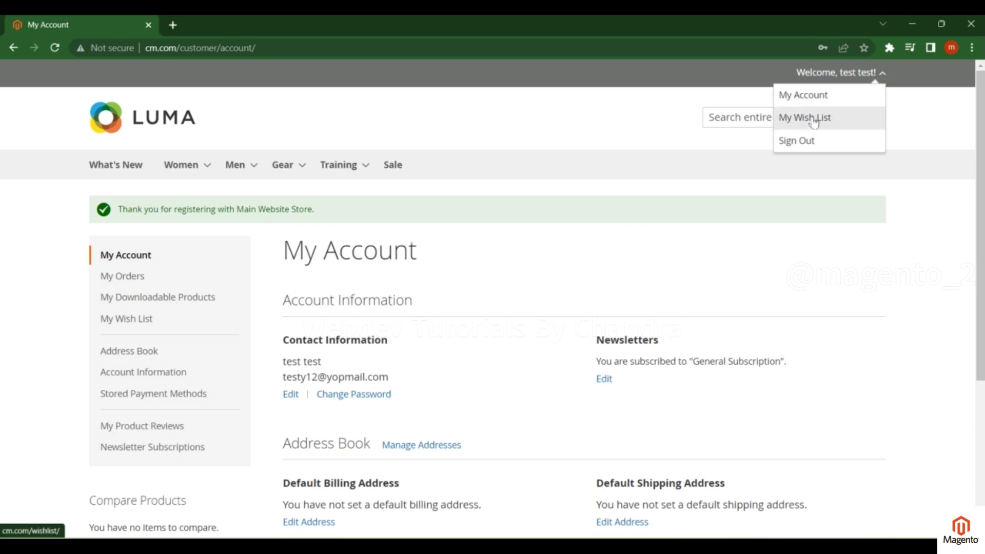
pyautogui.click(814, 120)
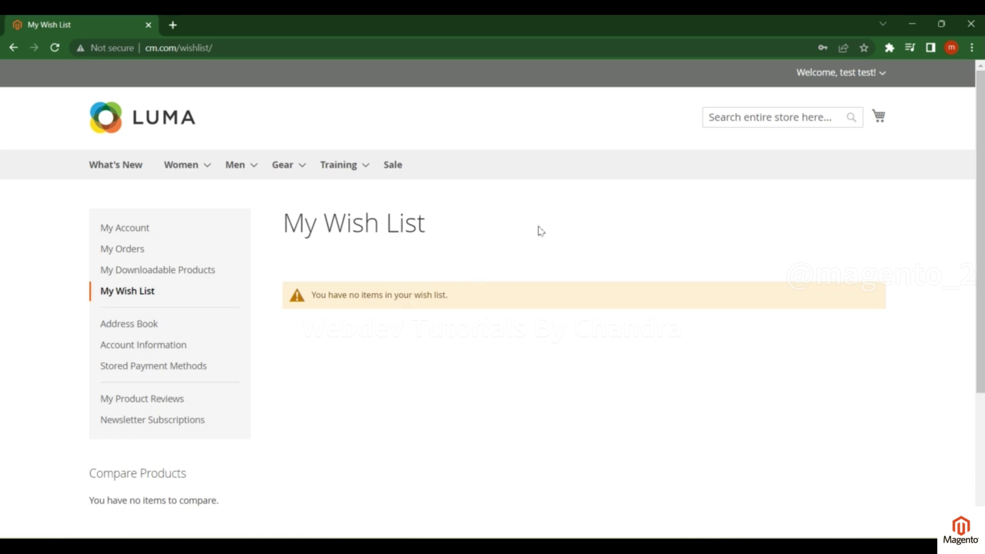
# From the Sale category, add I phone 15 Simple ($110.00) to the wish list
pyautogui.moveTo(187, 184)
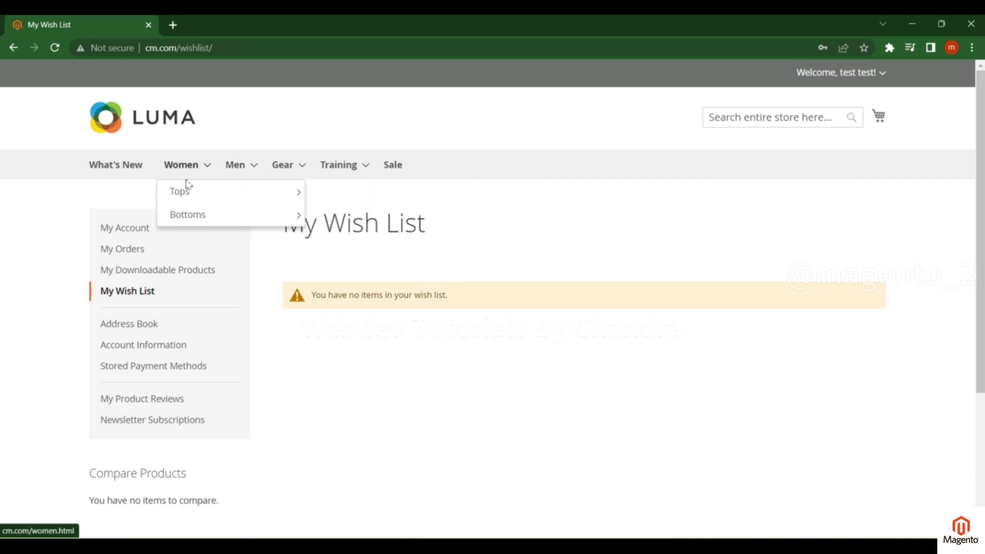
pyautogui.moveTo(236, 192)
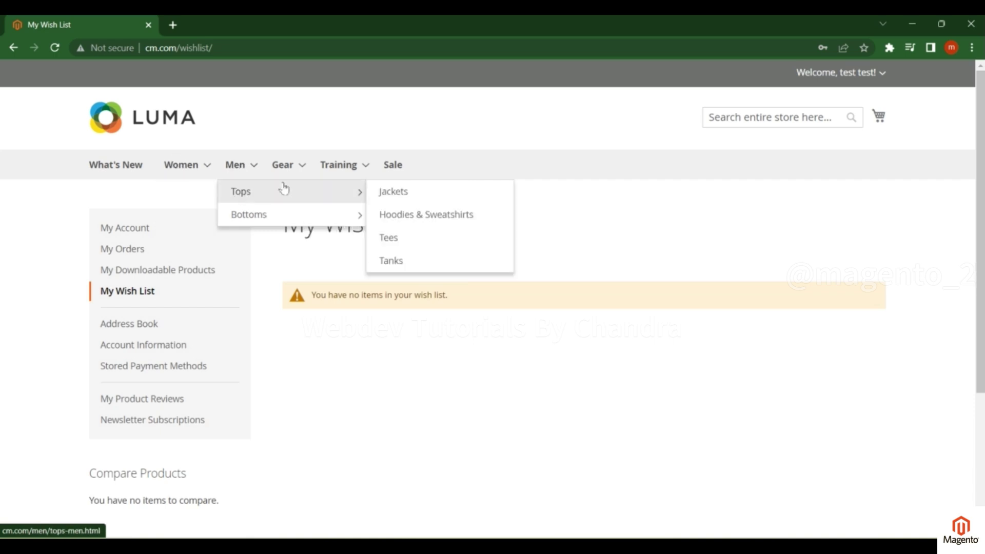
pyautogui.click(402, 170)
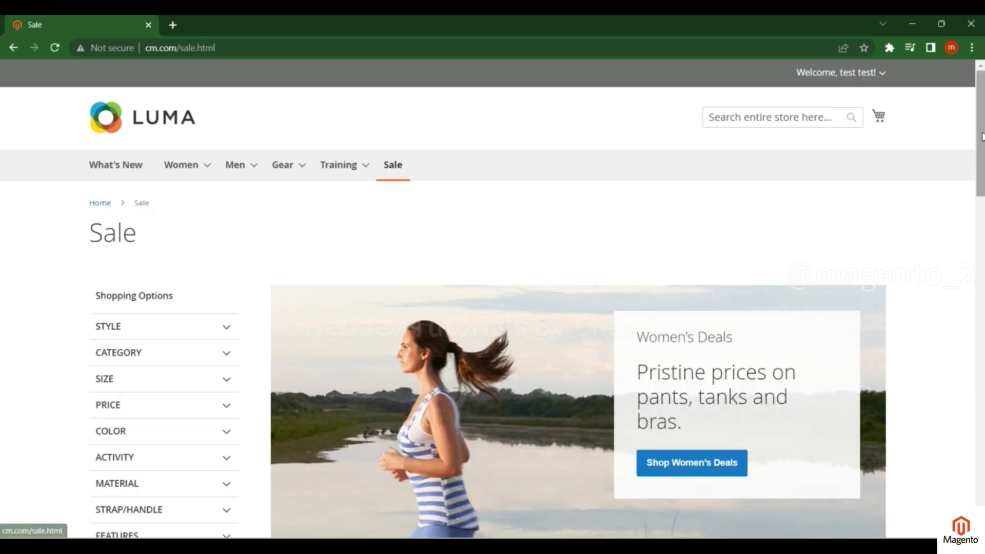
pyautogui.moveTo(982, 136); pyautogui.dragTo(982, 396)
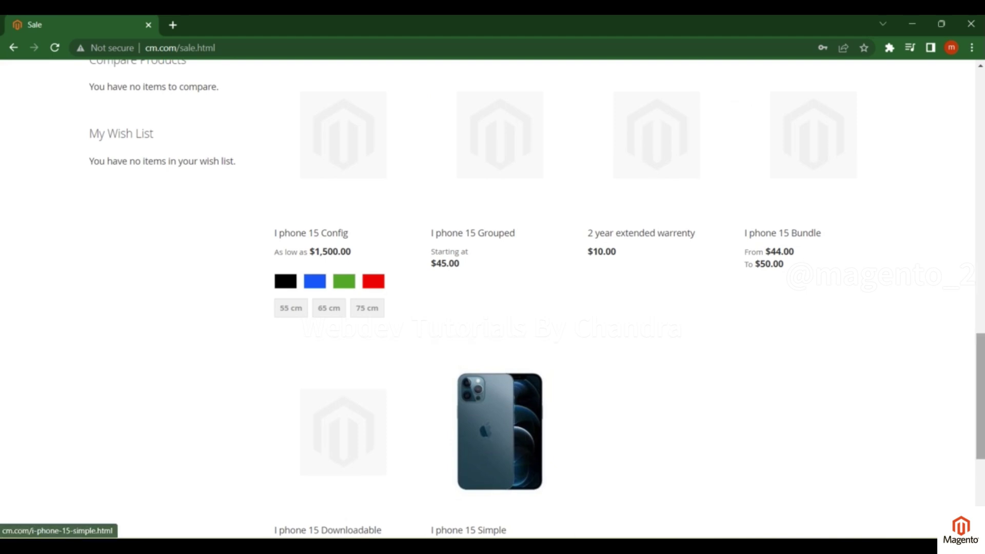
pyautogui.scroll(-3, 488, 444)
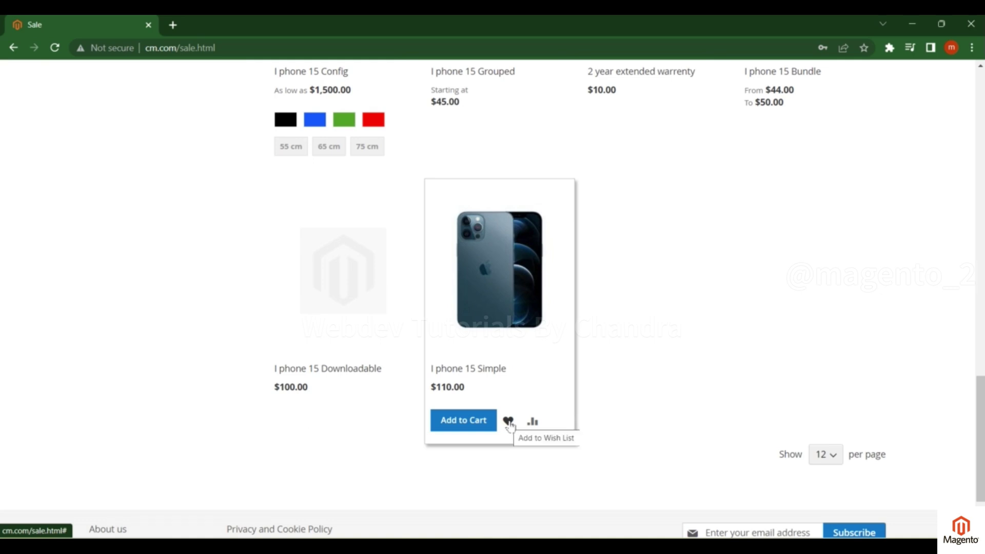
pyautogui.click(508, 421)
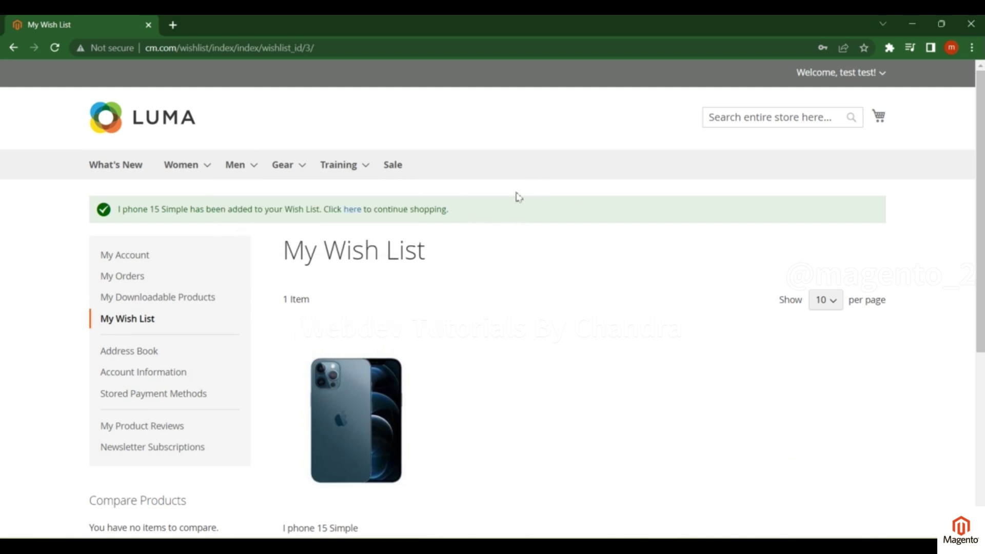
pyautogui.moveTo(982, 190); pyautogui.dragTo(981, 258)
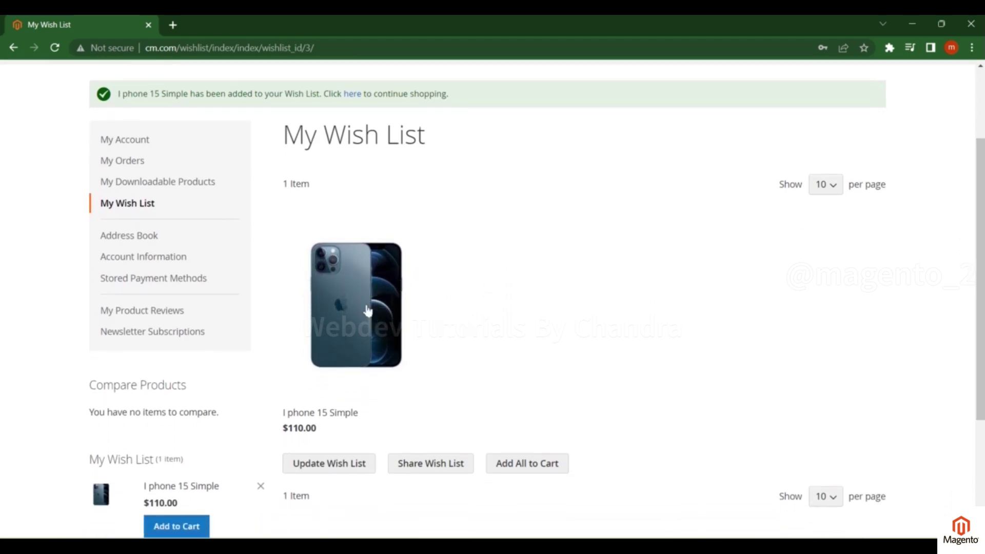
pyautogui.moveTo(390, 270)
pyautogui.moveTo(354, 347)
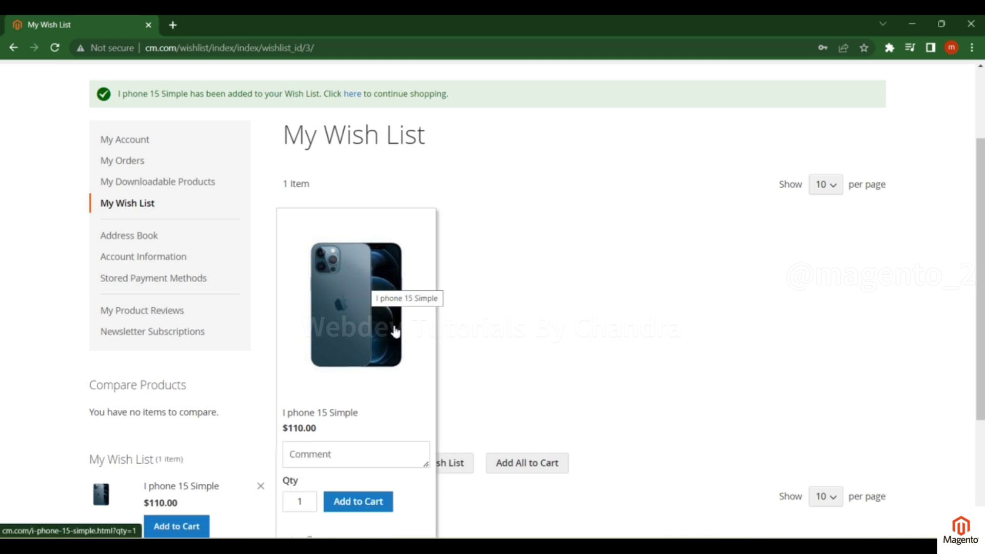
pyautogui.moveTo(977, 250); pyautogui.dragTo(977, 200)
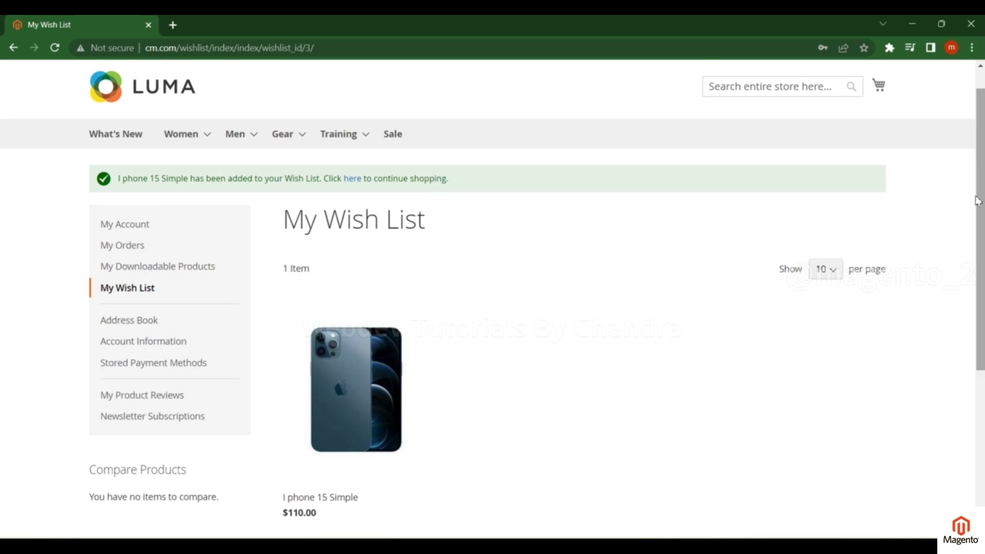
# From the Sale category, add I phone 15 Downloadable ($100.00), bringing the wish list to 2 items
pyautogui.click(392, 134)
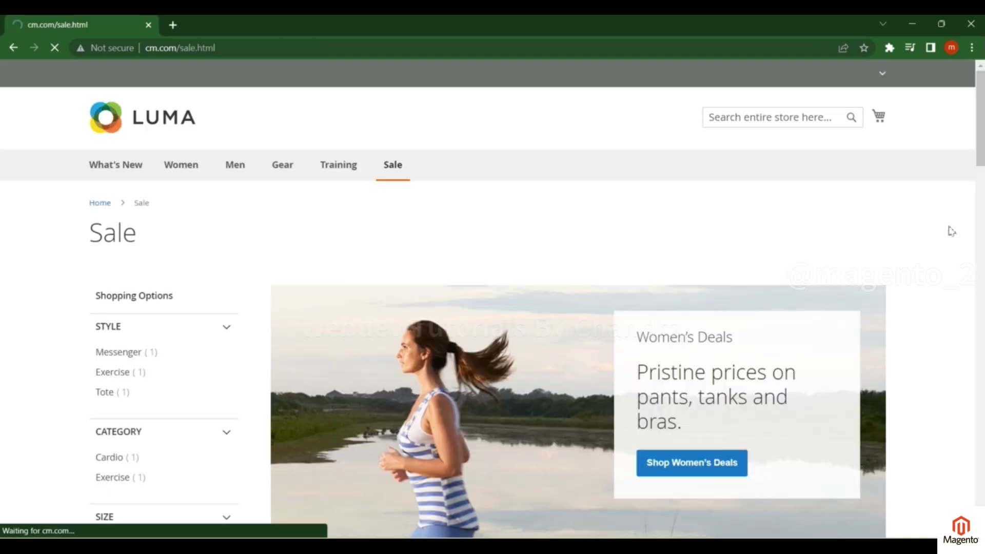
pyautogui.scroll(-10, 952, 231)
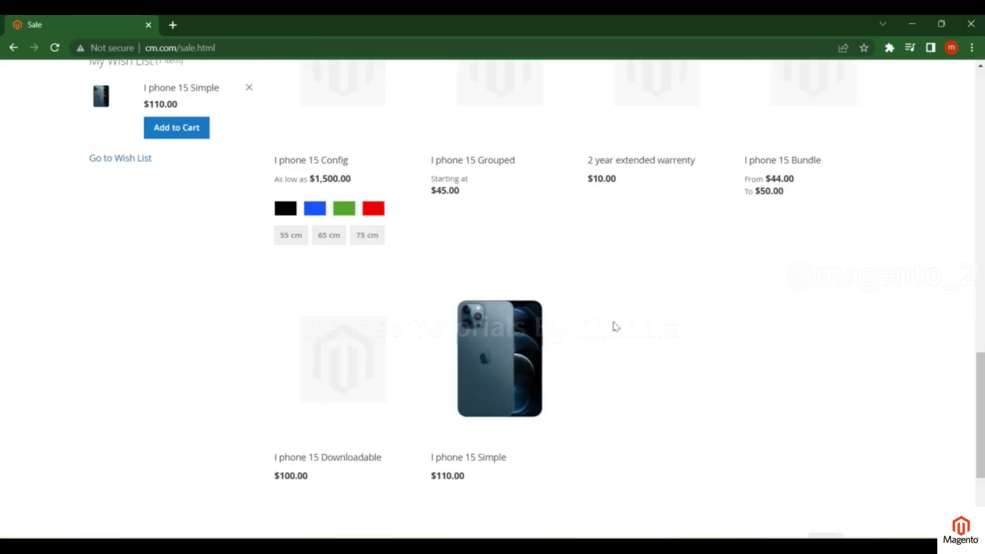
pyautogui.click(351, 510)
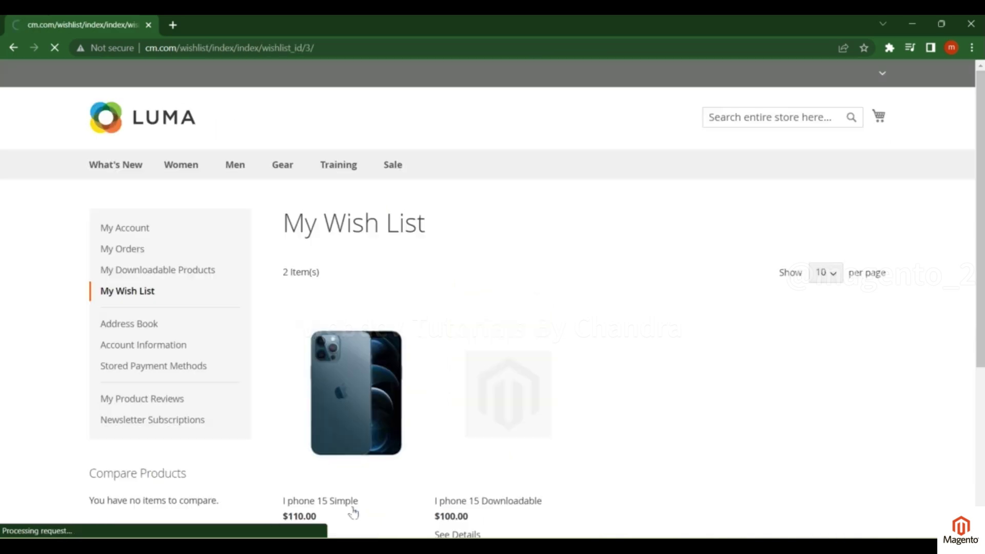
pyautogui.scroll(-3, 394, 319)
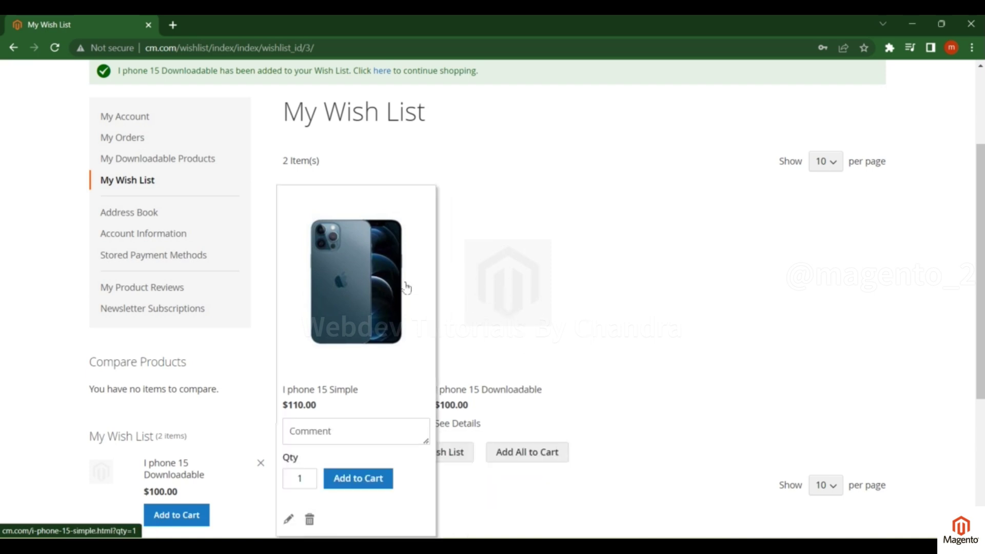
pyautogui.scroll(1, 976, 283)
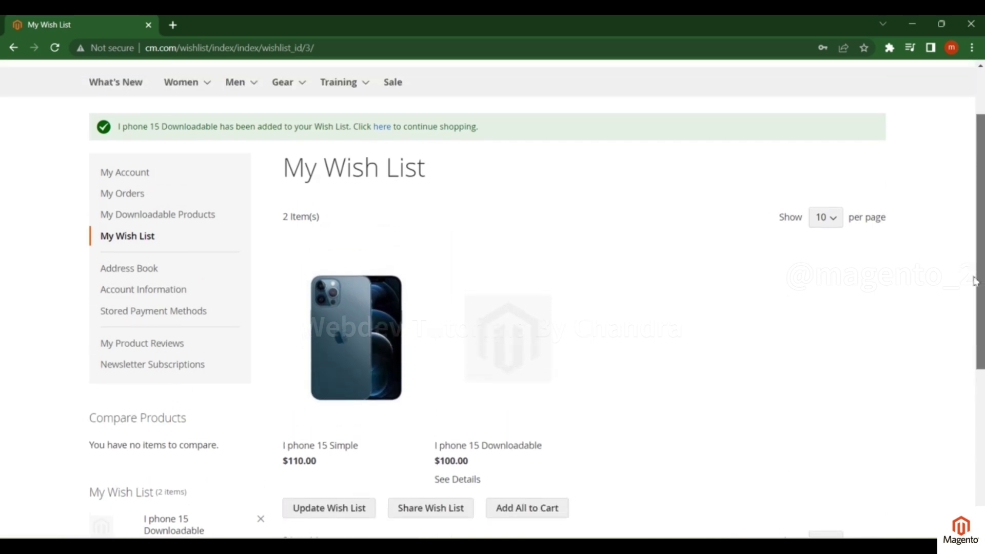
pyautogui.scroll(-1, 976, 281)
pyautogui.moveTo(490, 297)
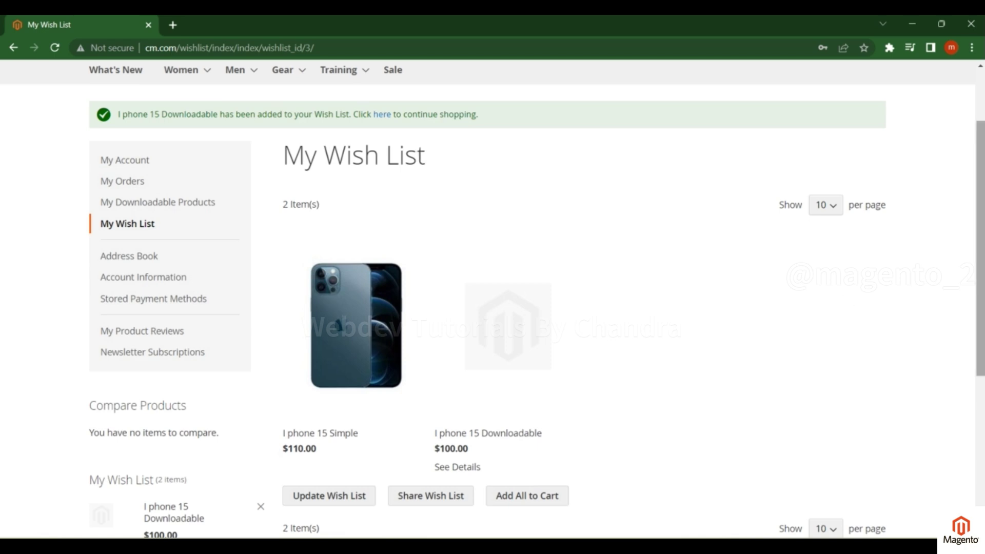
pyautogui.scroll(-2, 418, 279)
pyautogui.moveTo(452, 313)
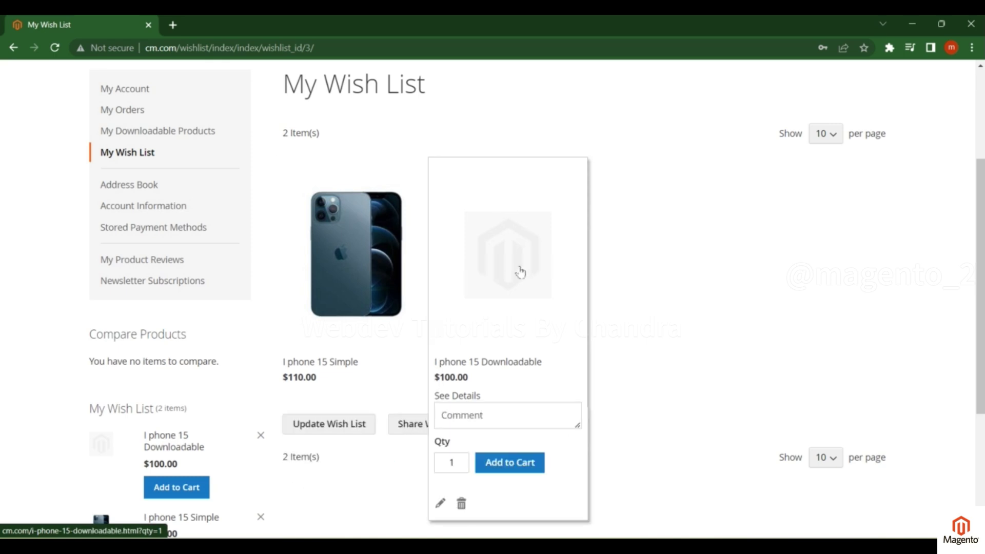
pyautogui.moveTo(346, 260)
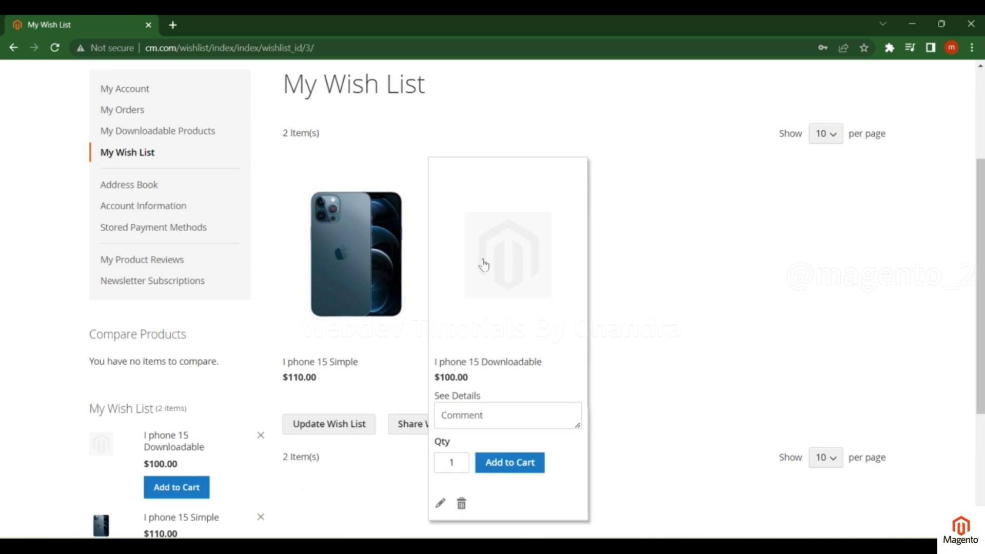
# Use Add All to Cart to move both iPhone 15 products into the cart
pyautogui.moveTo(528, 290)
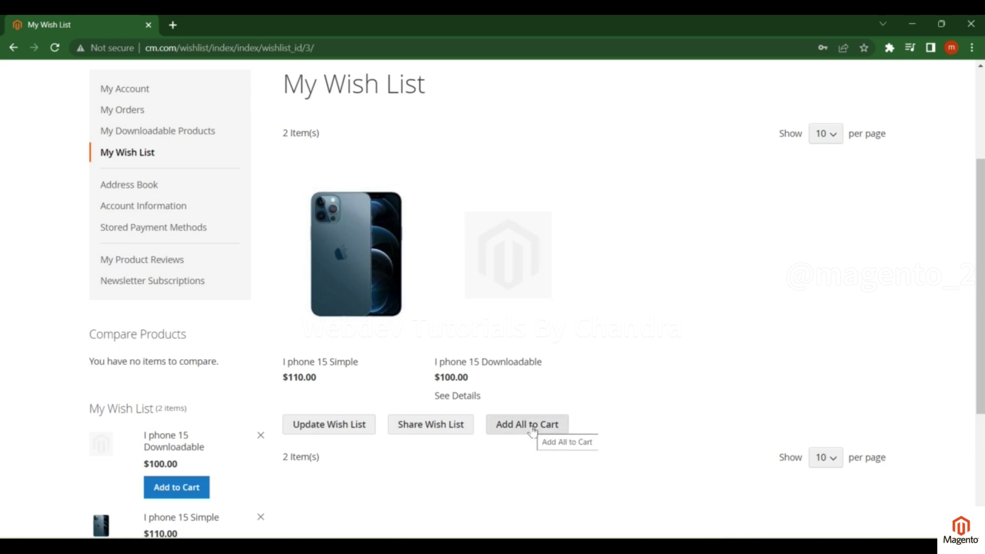
pyautogui.click(532, 429)
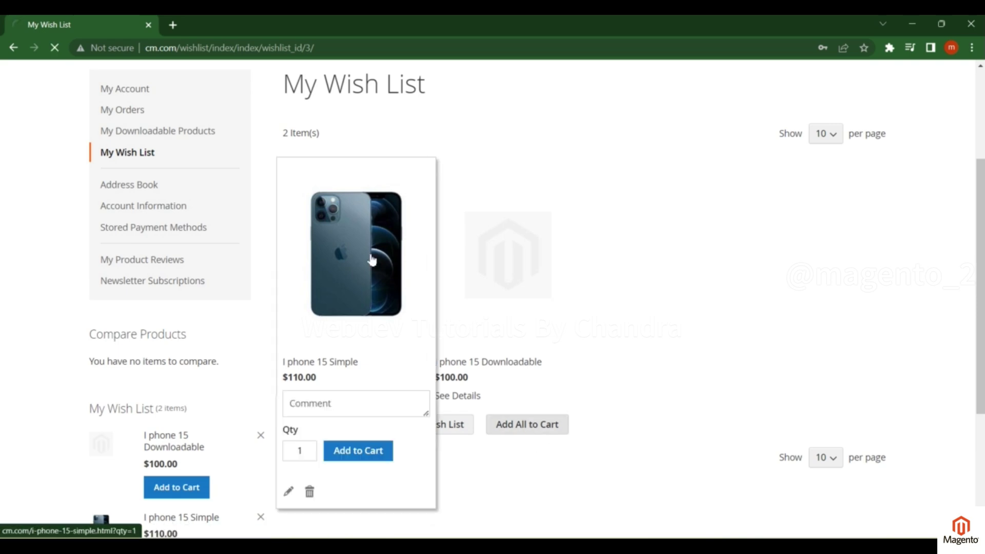
pyautogui.moveTo(442, 255)
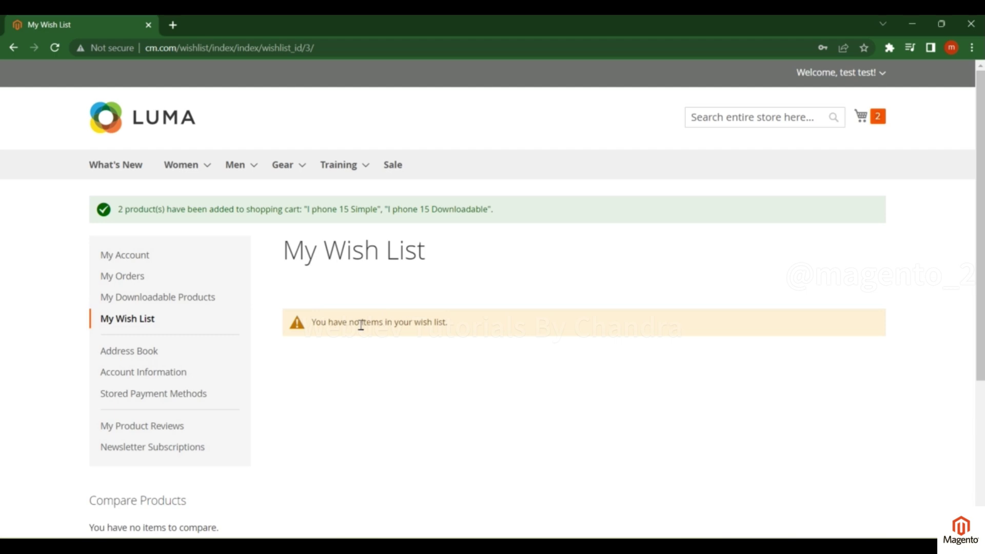
pyautogui.click(865, 121)
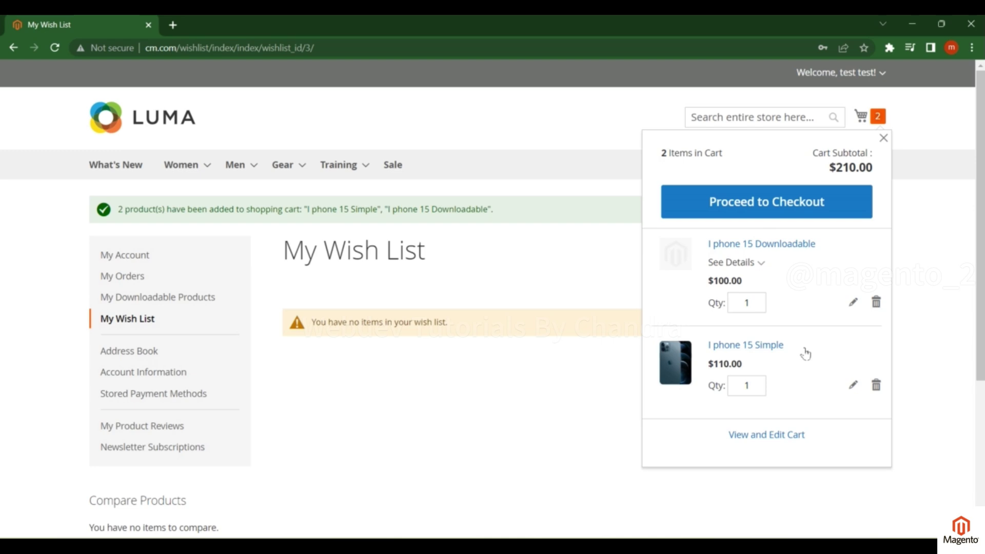
pyautogui.click(370, 296)
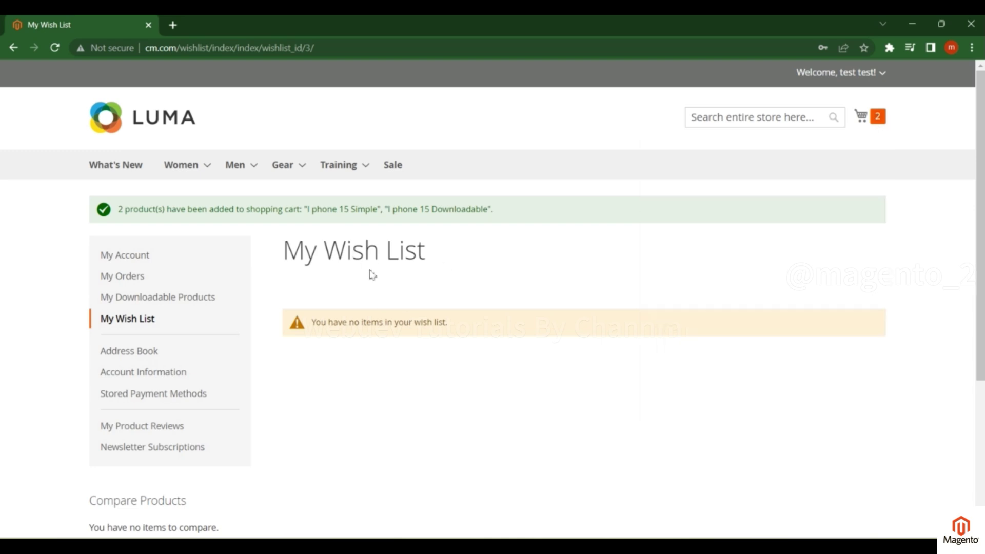
# Add I phone 15 Simple back to the wish list from the Sale category
pyautogui.click(391, 169)
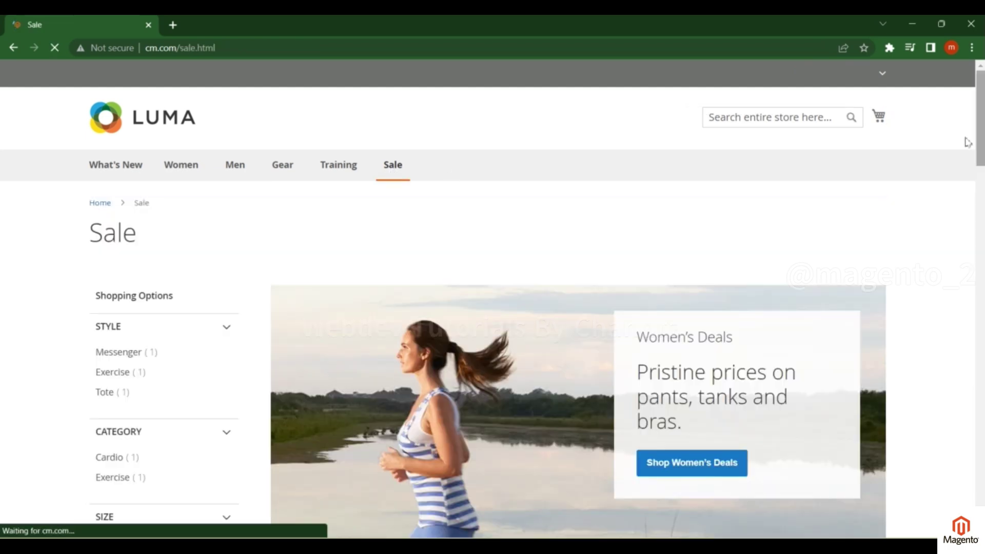
pyautogui.moveTo(977, 144); pyautogui.dragTo(959, 409)
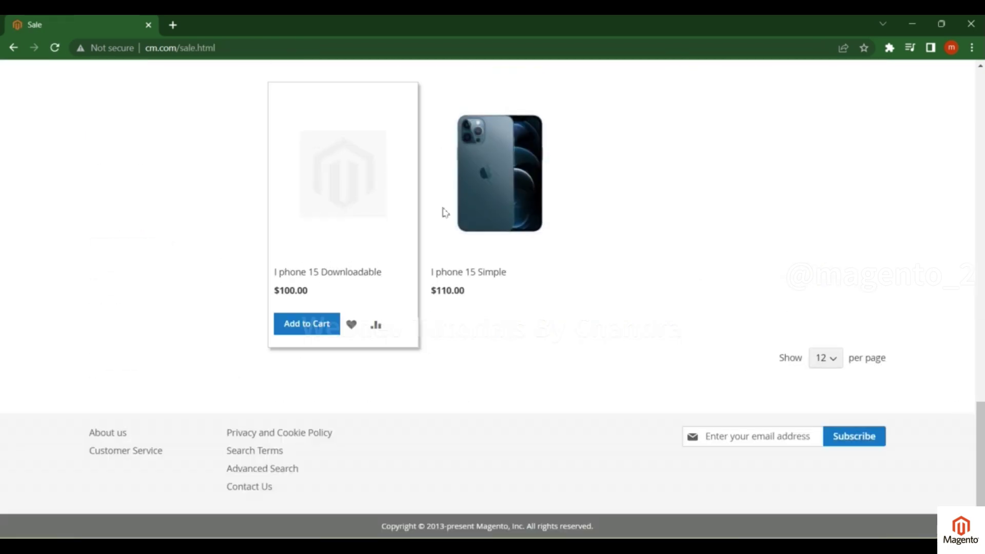
pyautogui.click(495, 324)
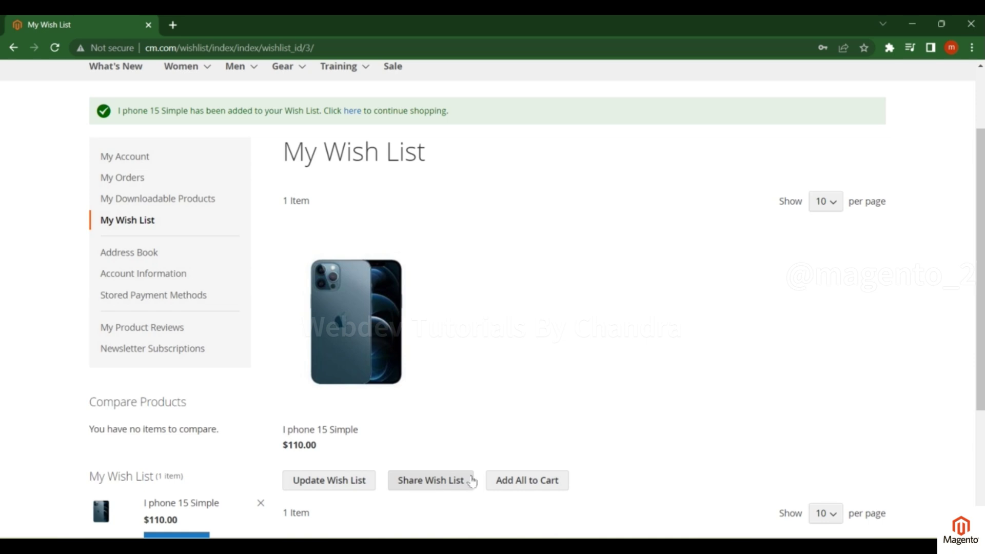
# Change the I phone 15 Simple wish-list quantity to 10 and update the wish list
pyautogui.scroll(-3, 431, 436)
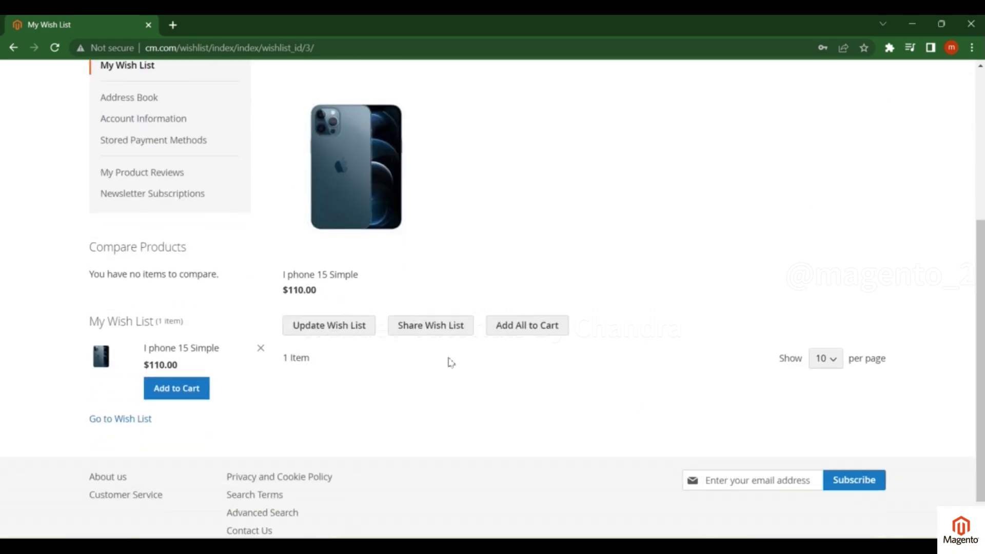
pyautogui.scroll(1, 446, 360)
pyautogui.moveTo(310, 339)
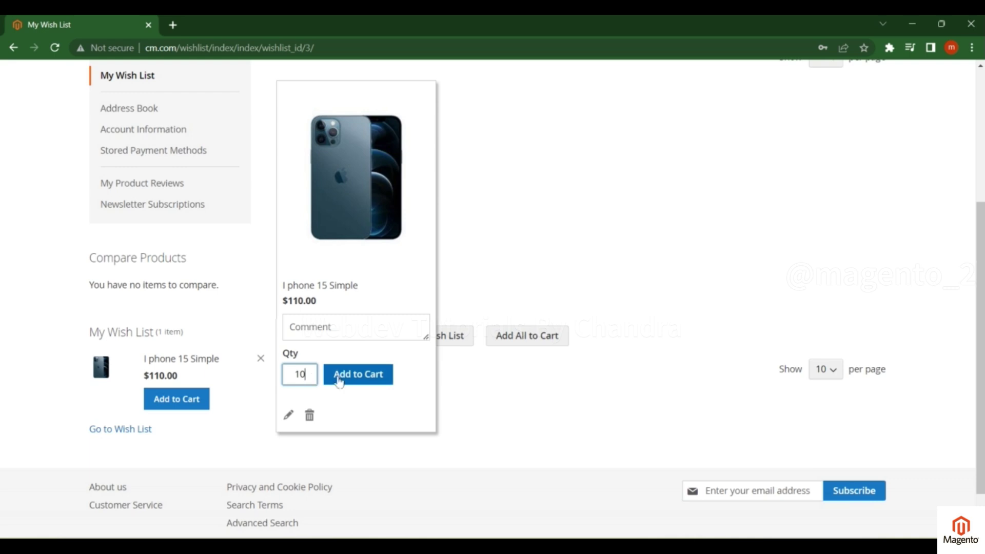
pyautogui.moveTo(289, 407)
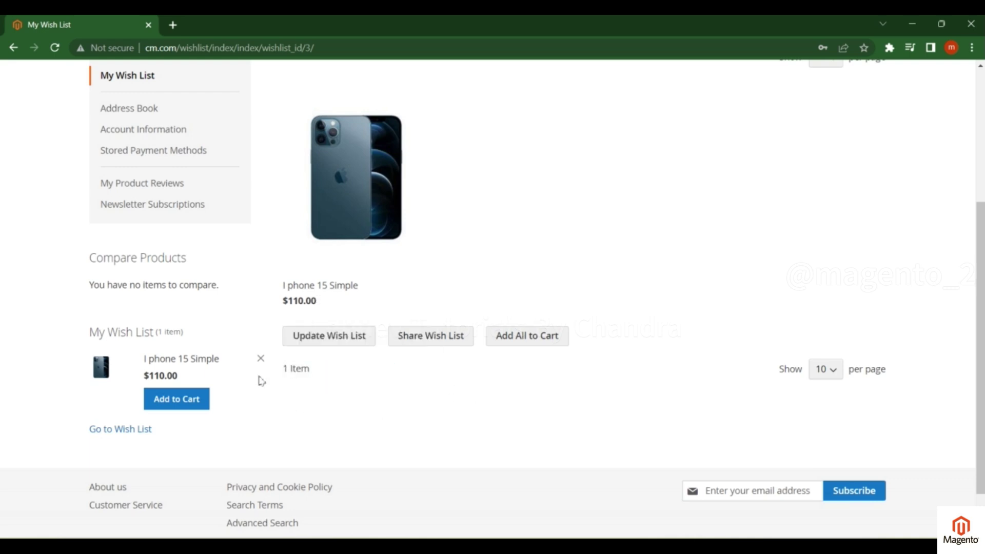
pyautogui.moveTo(330, 284)
pyautogui.moveTo(309, 378); pyautogui.dragTo(286, 374)
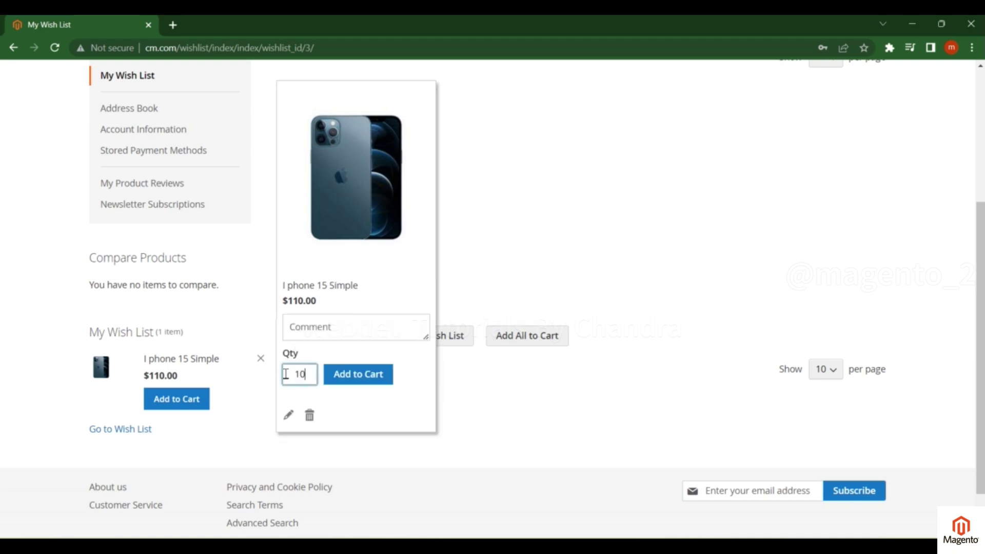
pyautogui.click(336, 339)
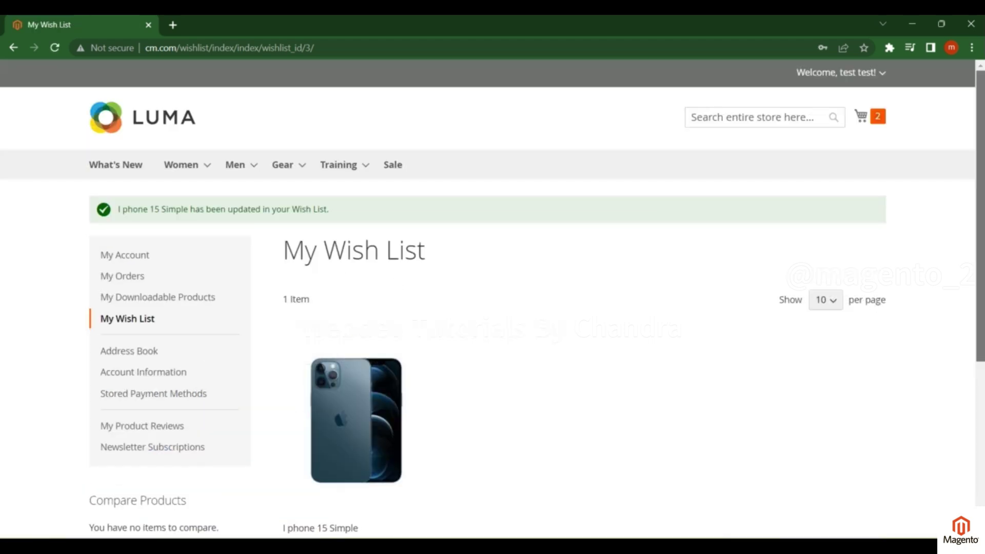
# Confirm I phone 15 Simple shows Qty 10 and update the wish list again
pyautogui.scroll(-5, 337, 268)
pyautogui.moveTo(345, 262)
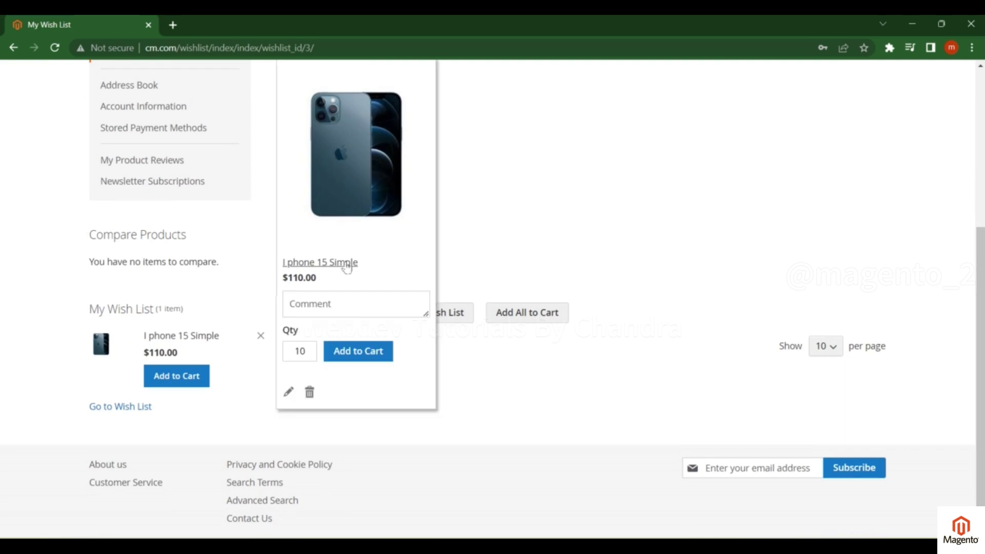
pyautogui.doubleClick(302, 351)
pyautogui.moveTo(301, 239)
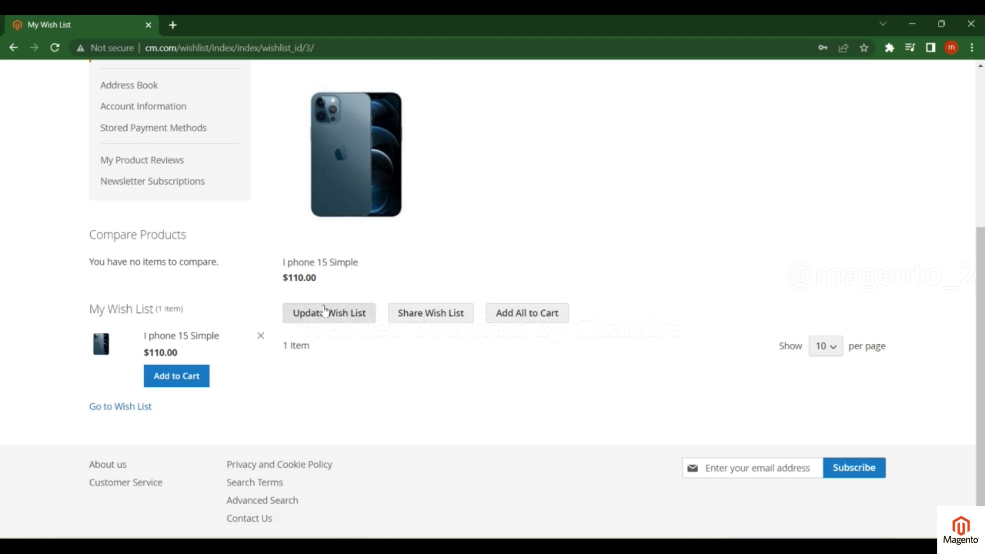
pyautogui.moveTo(330, 300)
pyautogui.moveTo(334, 159)
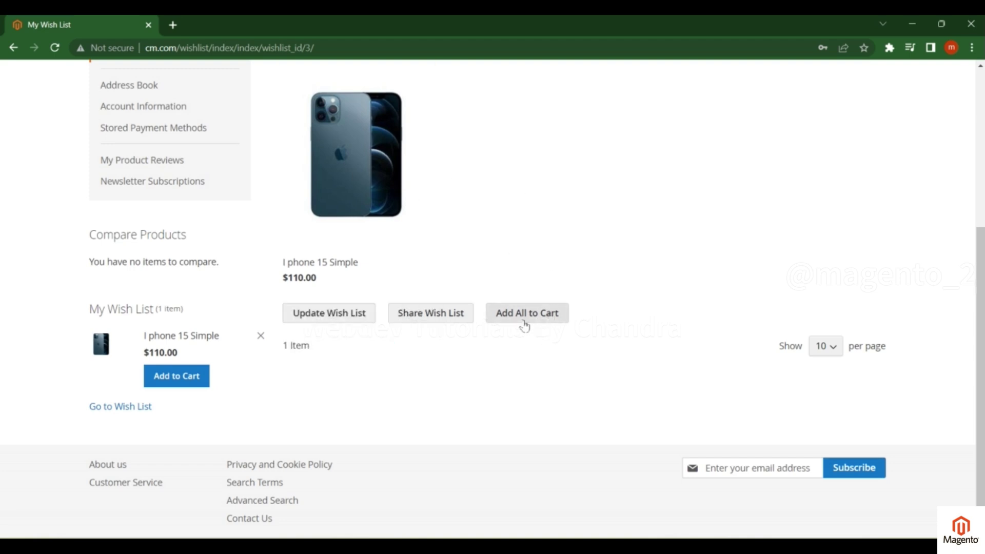
pyautogui.click(532, 322)
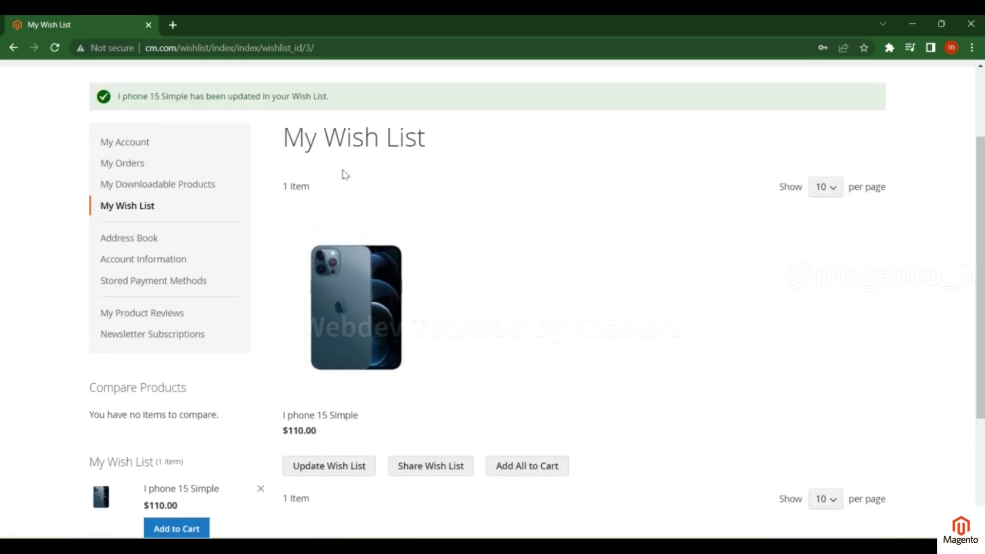
pyautogui.scroll(2, 688, 169)
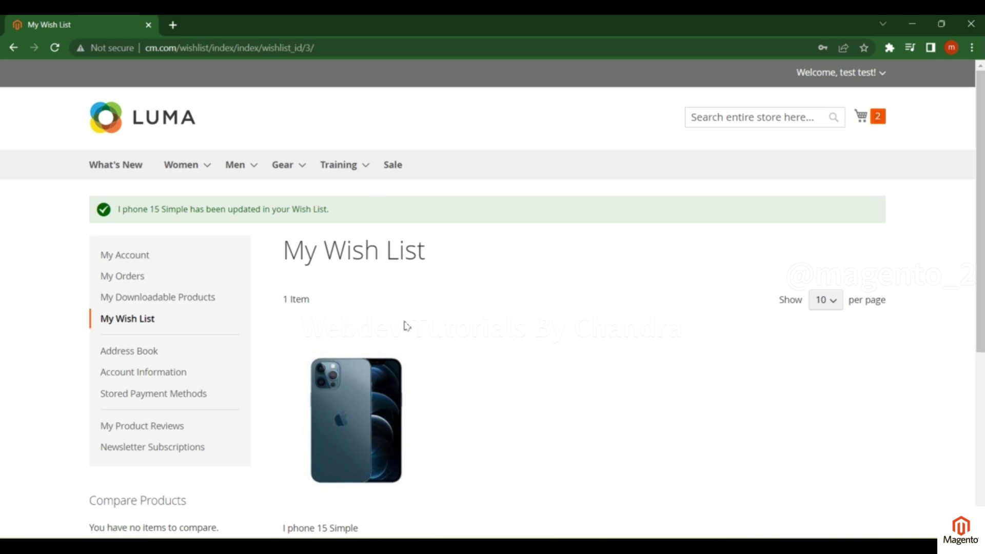
# Review My Wish List, then return to the My Account dashboard and reopen the Welcome menu
pyautogui.click(882, 75)
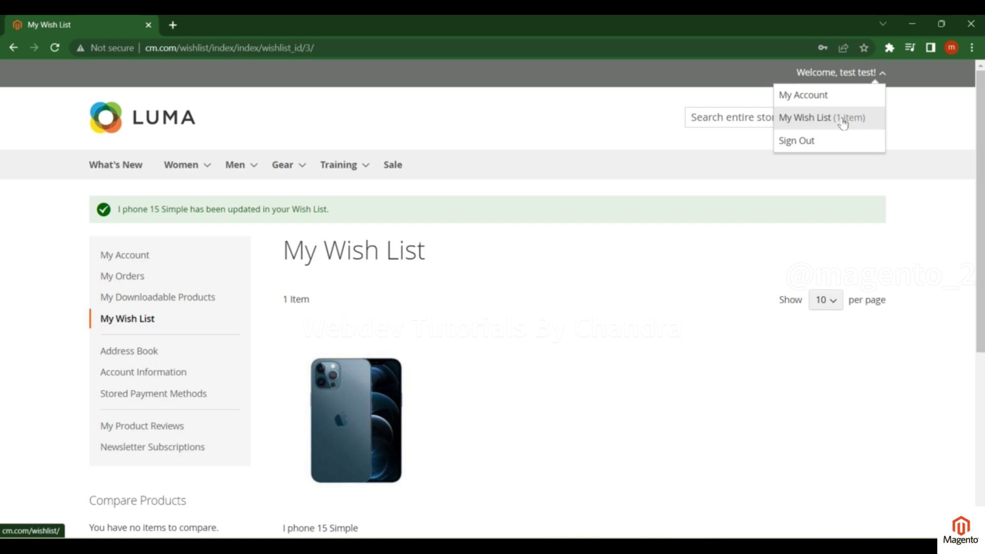
pyautogui.click(838, 119)
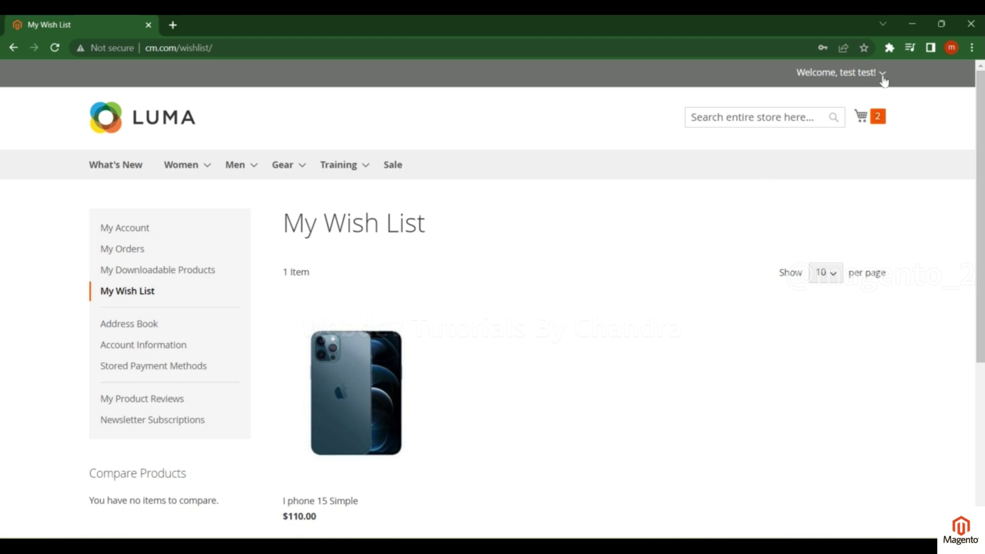
pyautogui.click(884, 77)
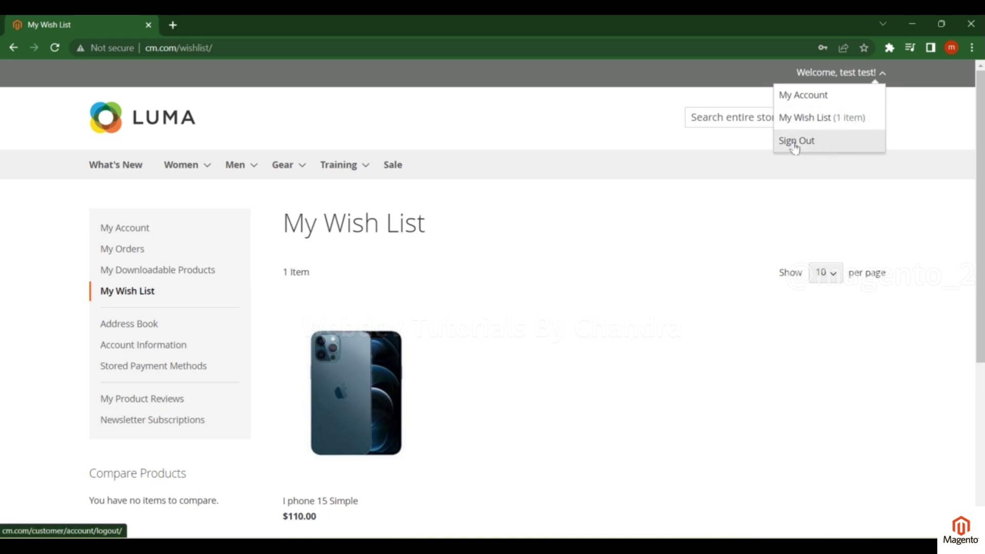
pyautogui.click(165, 232)
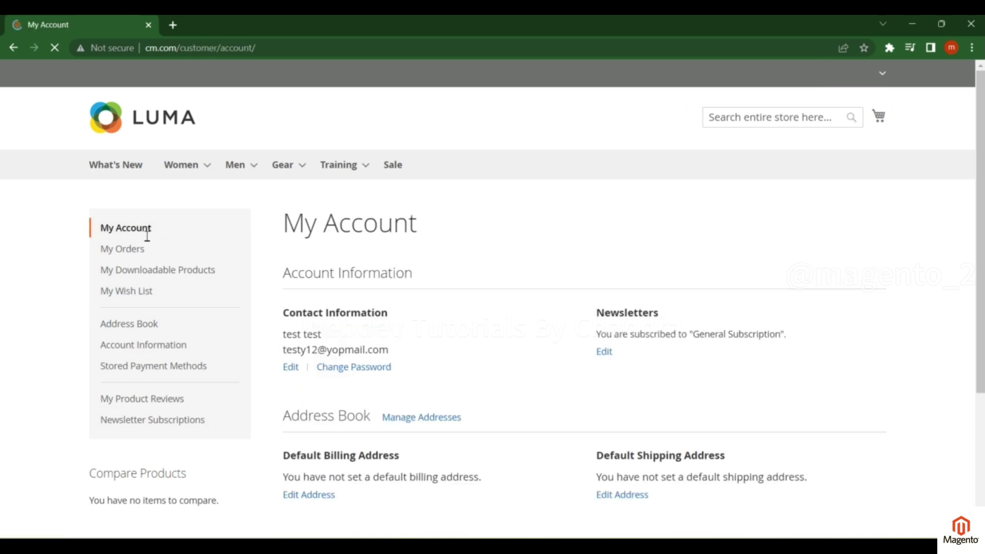
pyautogui.moveTo(281, 357); pyautogui.dragTo(397, 353)
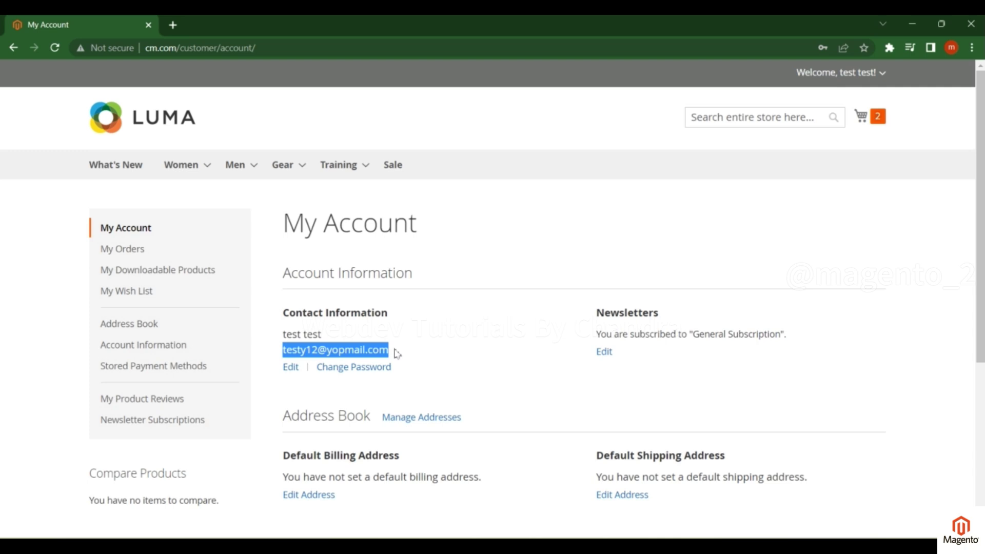
pyautogui.click(883, 74)
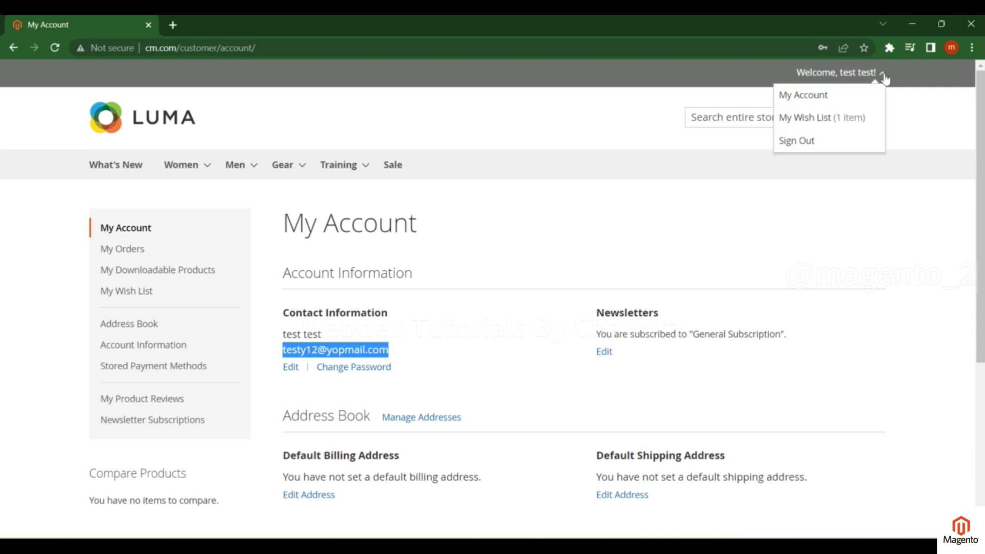
# Sign out, then sign back in with the customer's e-mail address and password
pyautogui.click(816, 149)
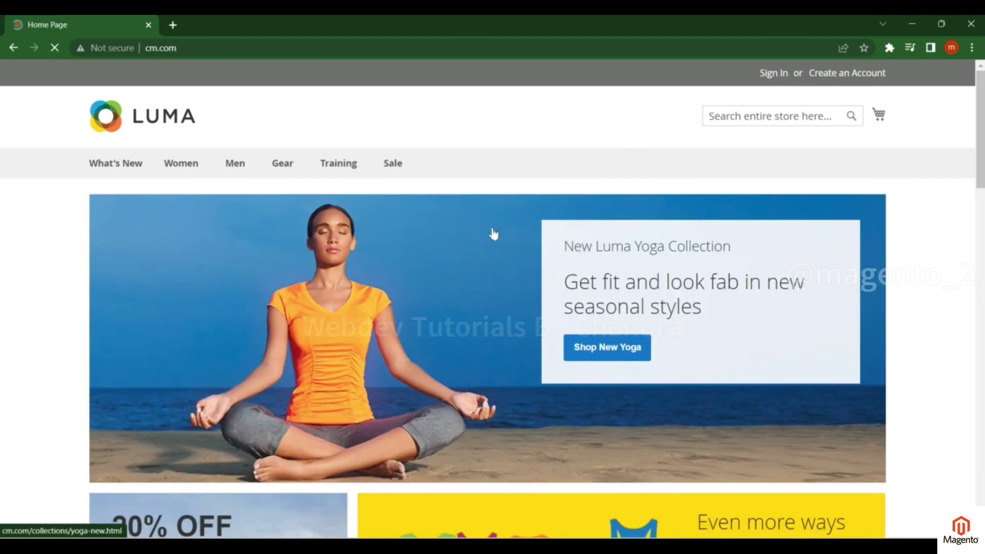
pyautogui.click(778, 76)
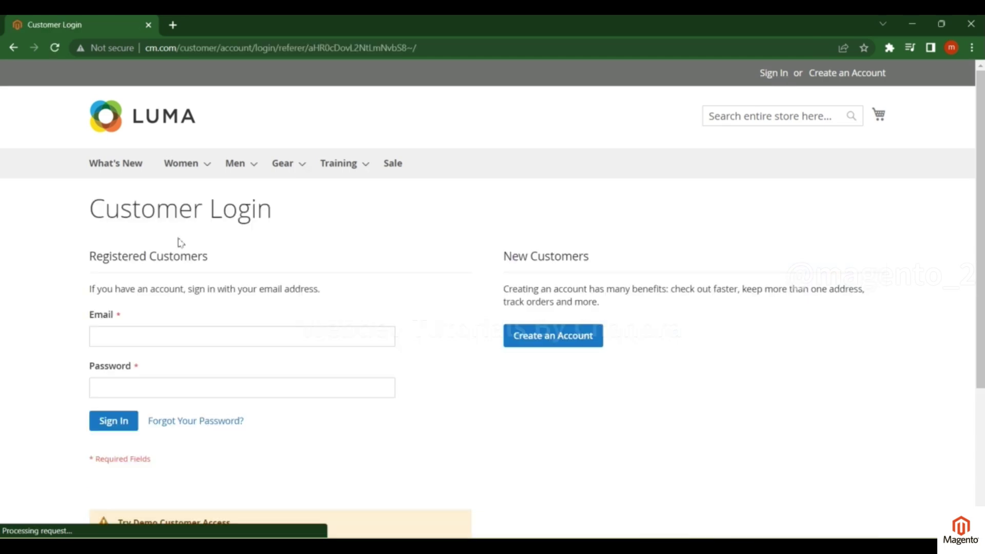
pyautogui.click(154, 340)
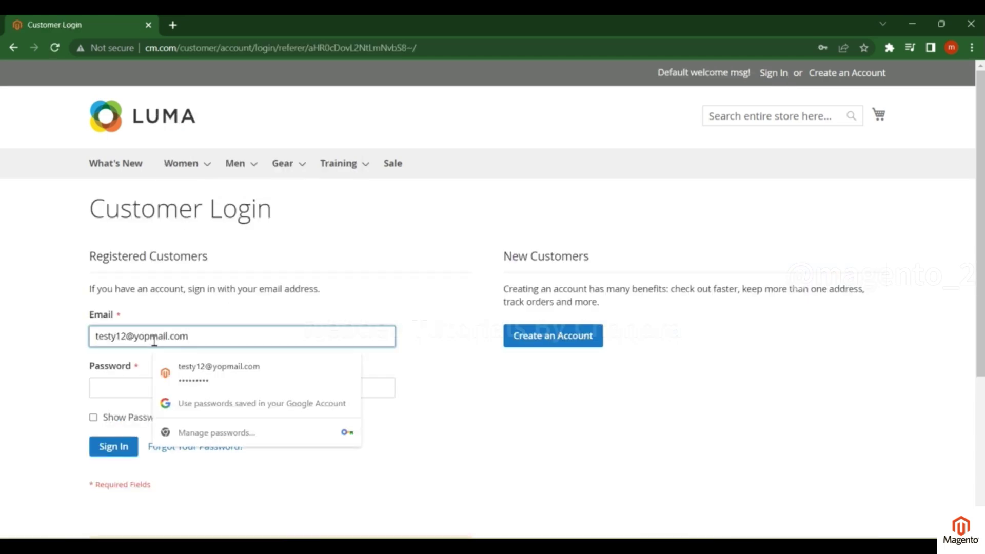
pyautogui.click(126, 389)
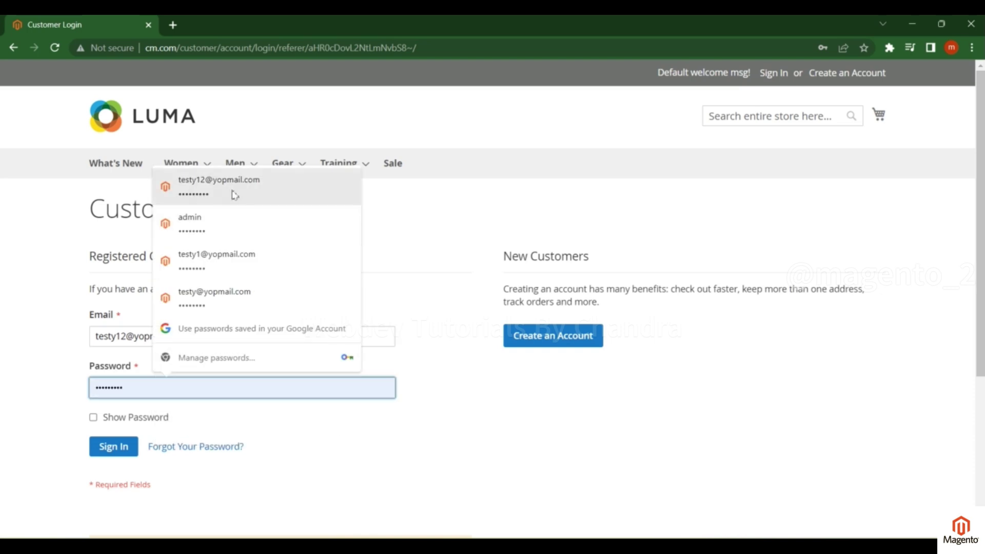
pyautogui.write('•••')
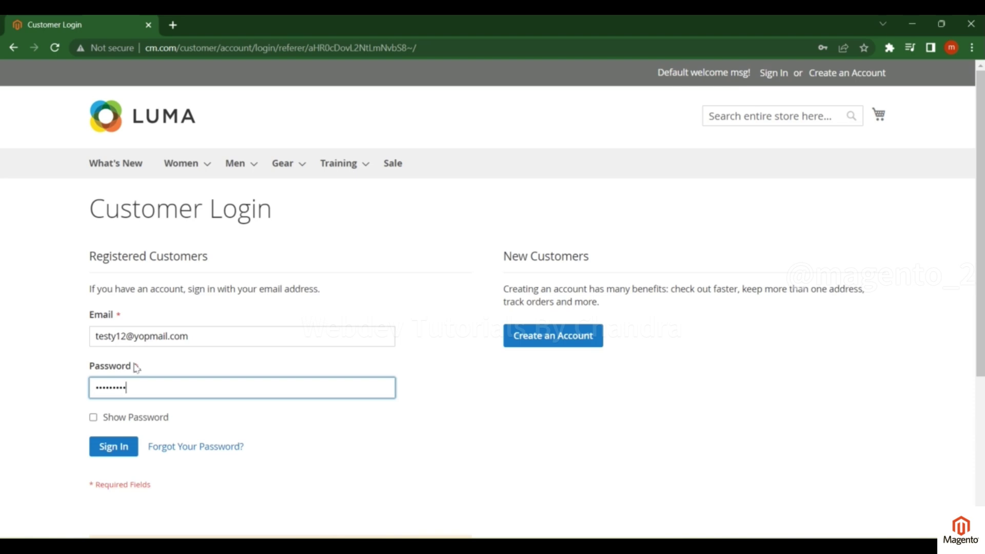
pyautogui.click(113, 449)
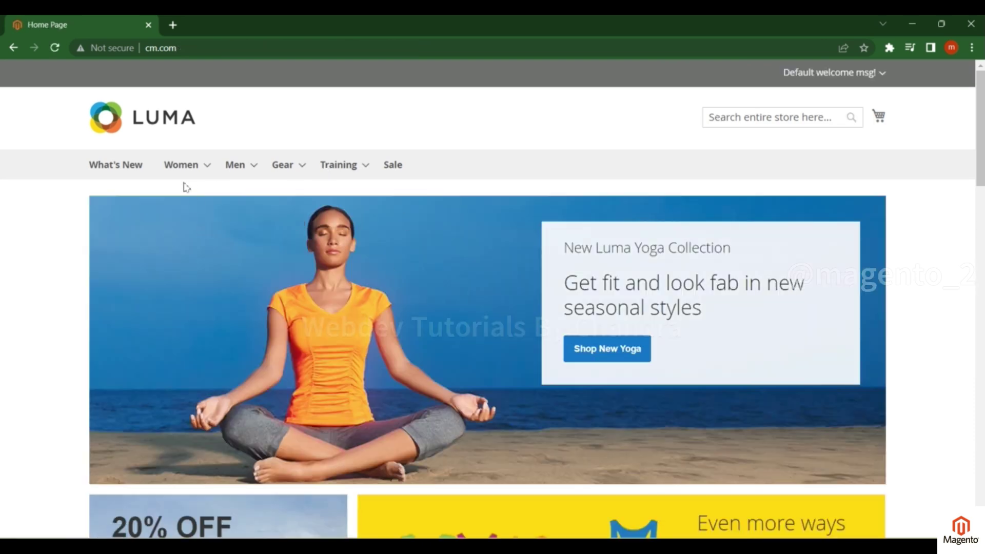
pyautogui.click(883, 78)
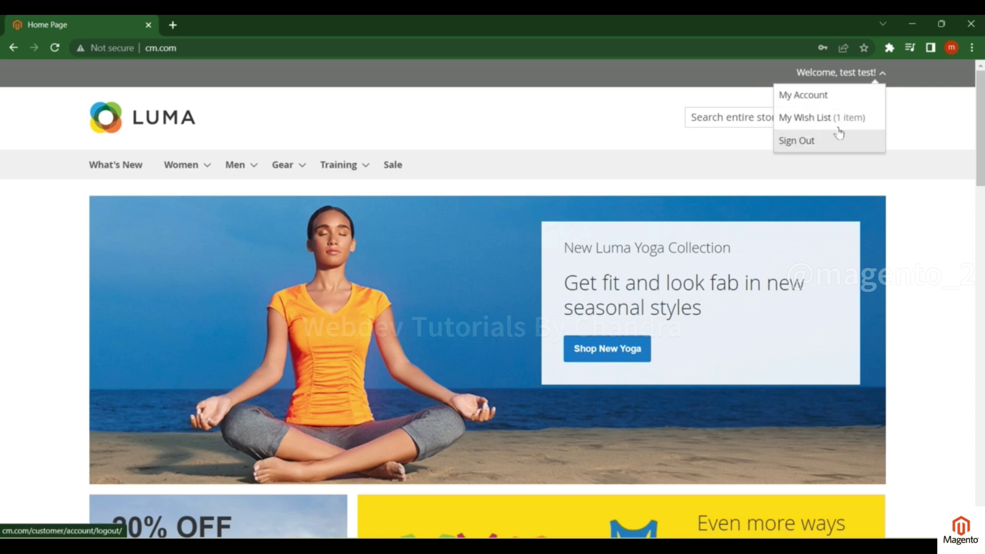
pyautogui.click(596, 93)
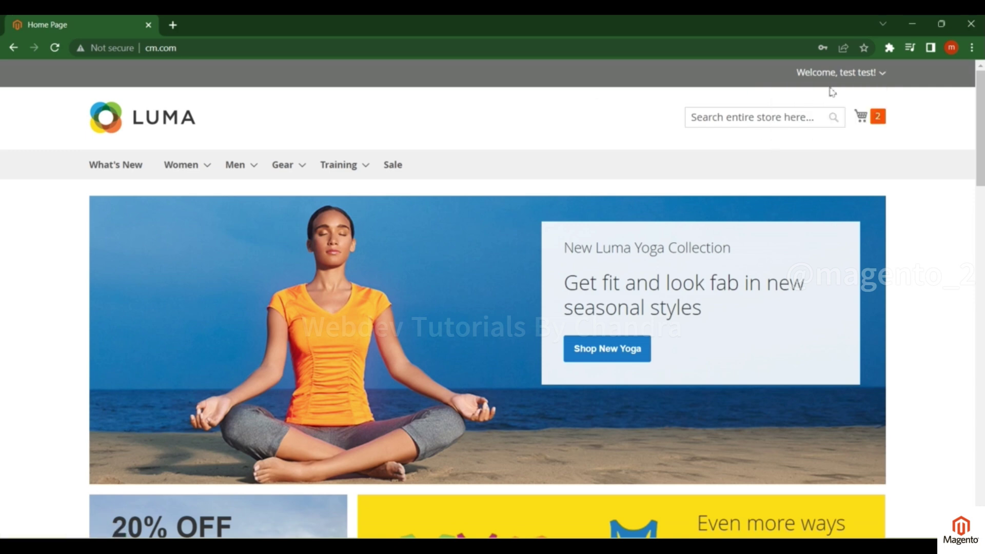